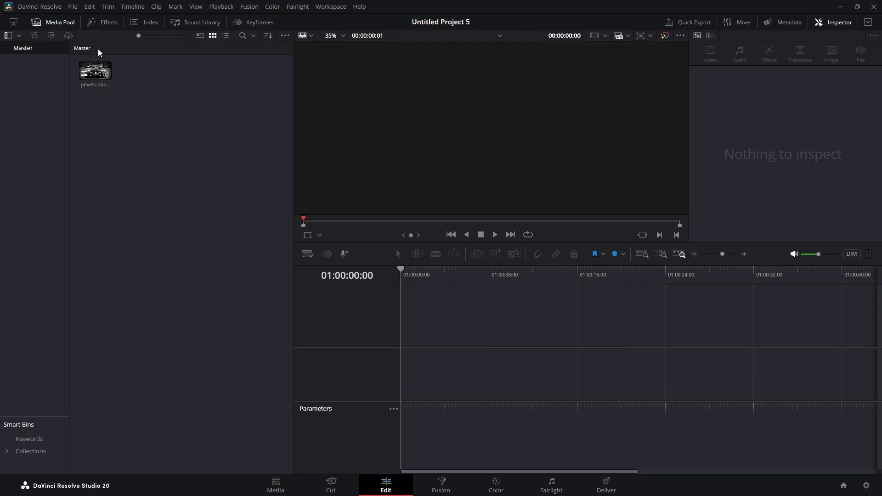
Place the car photo from the media pool on a new timeline and extend its duration to 10 seconds
{"action": "left_click_drag", "start_coordinate": [91, 72], "coordinate": [401, 392]}
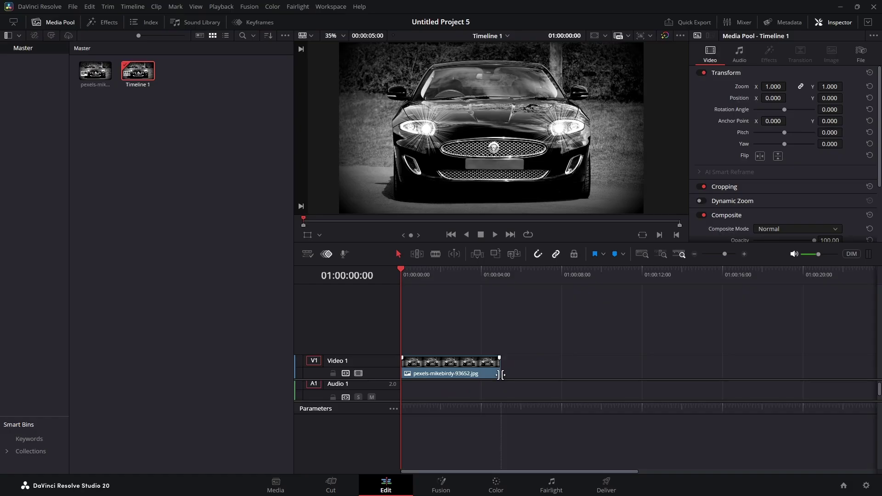
{"action": "left_click_drag", "start_coordinate": [502, 373], "coordinate": [601, 372]}
Open the car clip in Fusion, shift its nodes within the node graph, and switch to a single viewer
{"action": "left_click", "coordinate": [556, 372]}
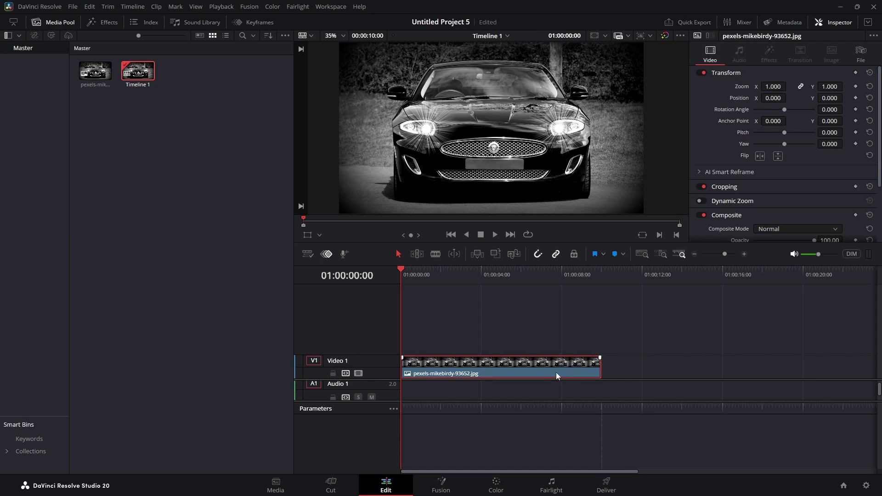
{"action": "left_click", "coordinate": [441, 486]}
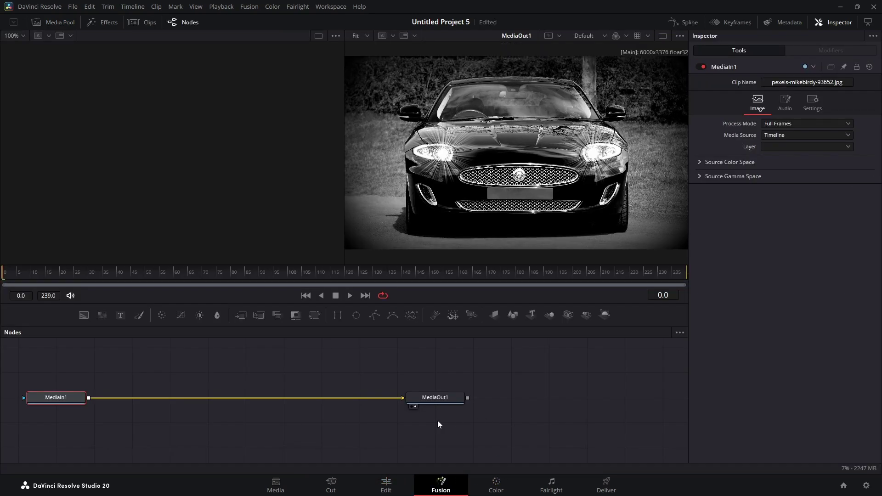
{"action": "left_click_drag", "start_coordinate": [437, 423], "coordinate": [178, 422]}
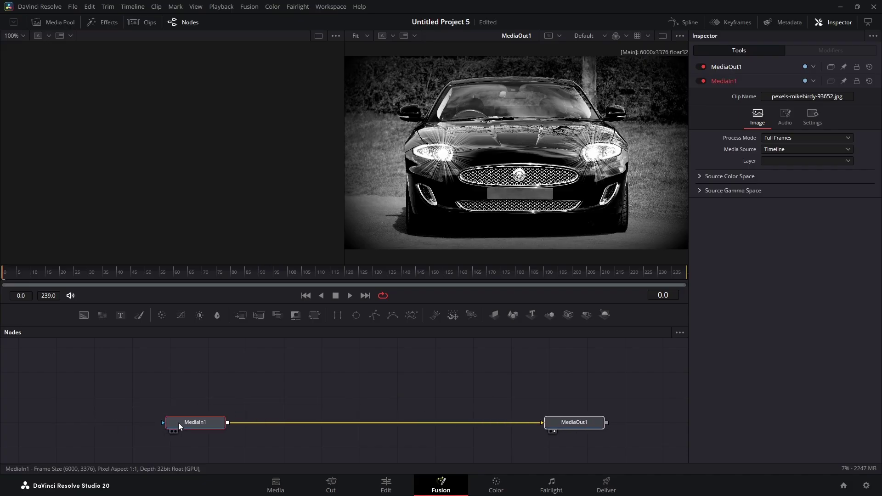
{"action": "left_click", "coordinate": [661, 37]}
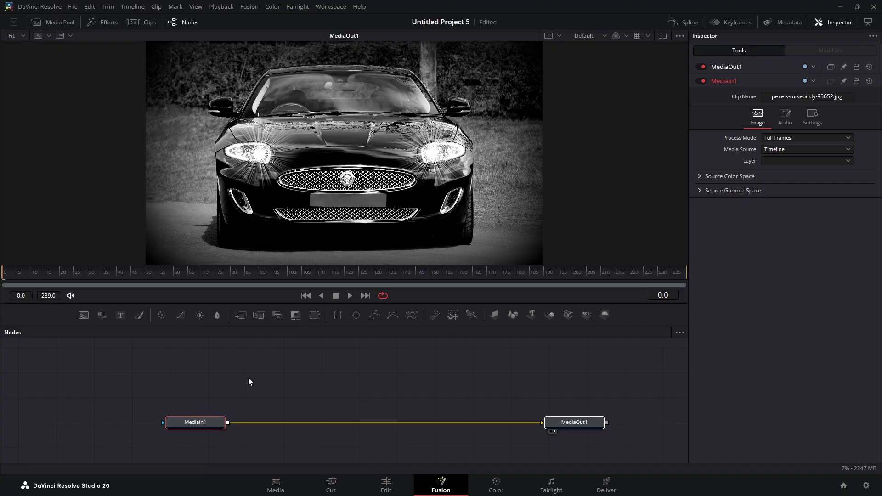
Add a Planar Tracker node between MediaIn1 and MediaOut1 and space it slightly away from MediaIn1
{"action": "key", "text": "shift+space"}
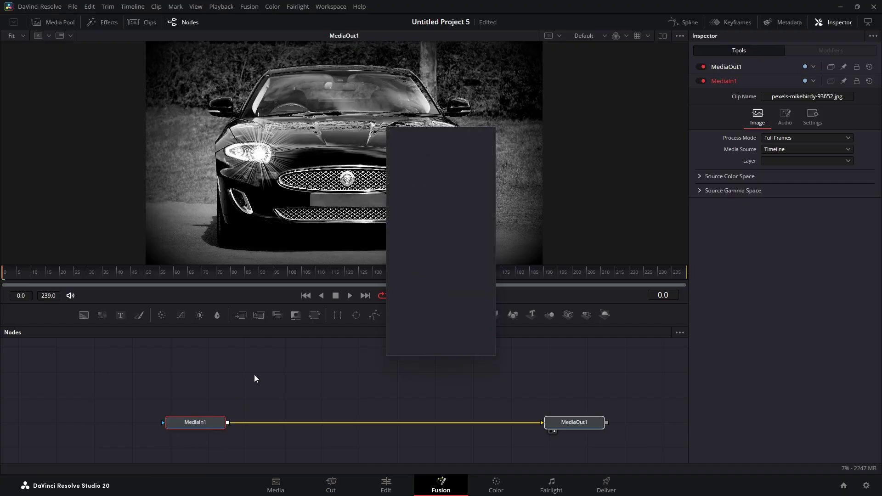
{"action": "type", "text": "p"}
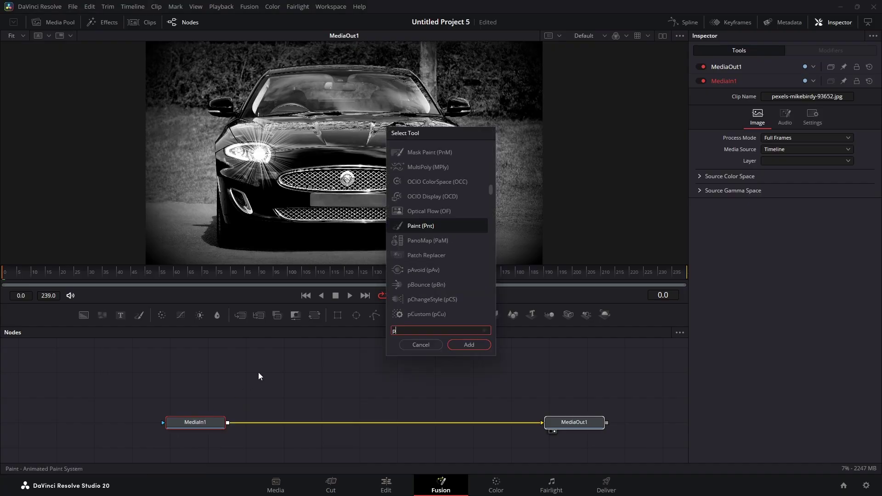
{"action": "type", "text": "lana"}
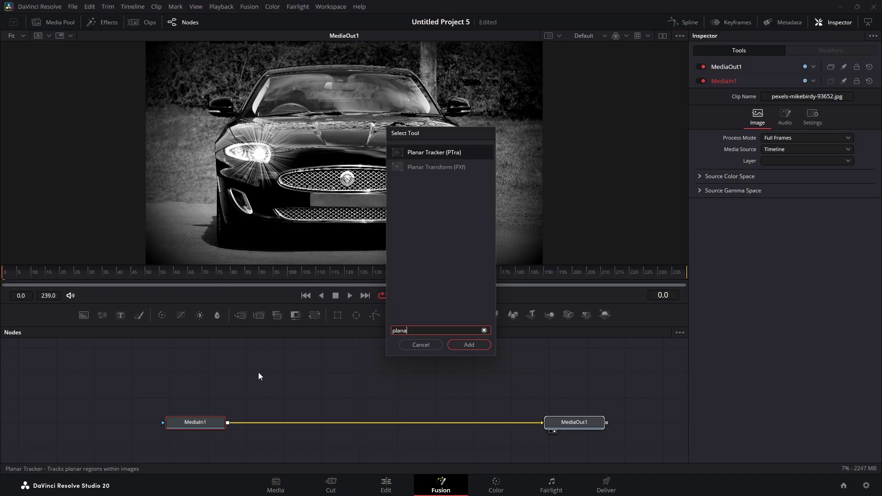
{"action": "type", "text": "r"}
{"action": "left_click", "coordinate": [434, 152]}
{"action": "left_click", "coordinate": [459, 344]}
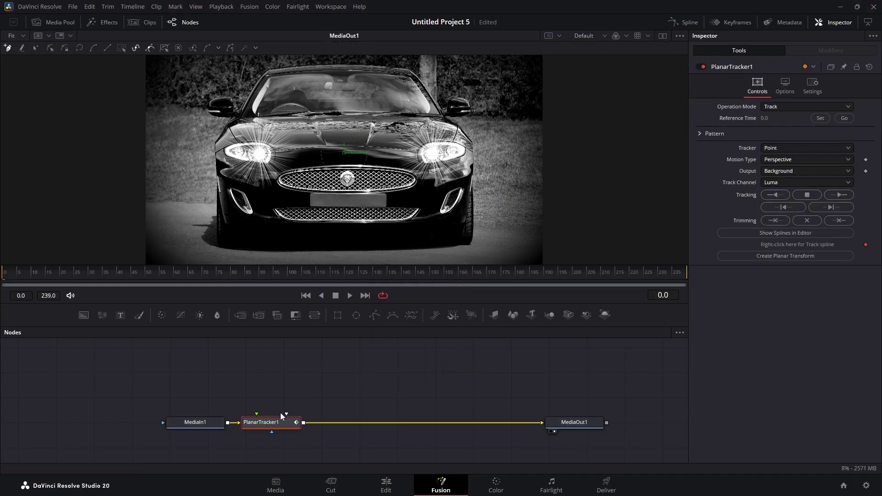
{"action": "left_click_drag", "start_coordinate": [270, 427], "coordinate": [289, 426]}
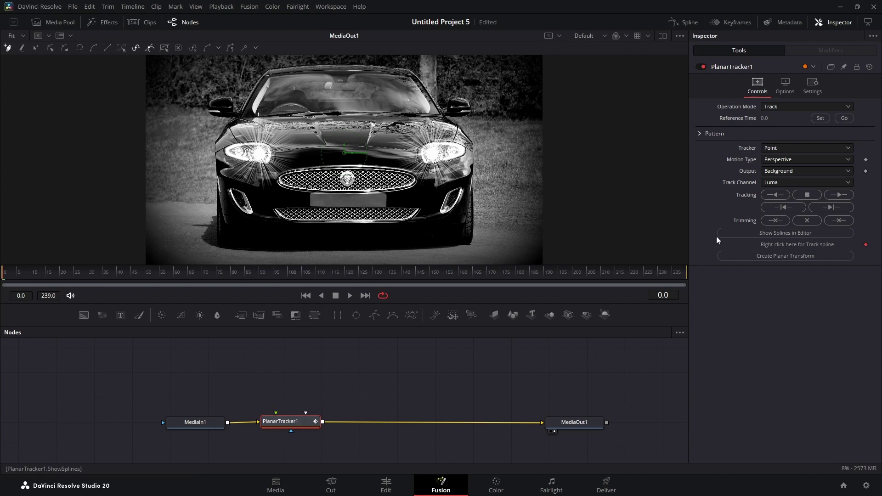
Set the first frame as the planar tracker's reference time
{"action": "left_click", "coordinate": [833, 24]}
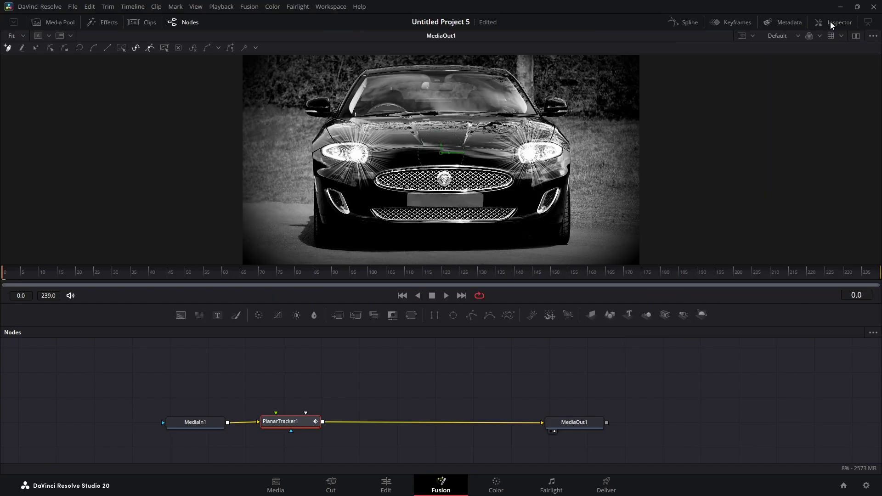
{"action": "left_click", "coordinate": [832, 24]}
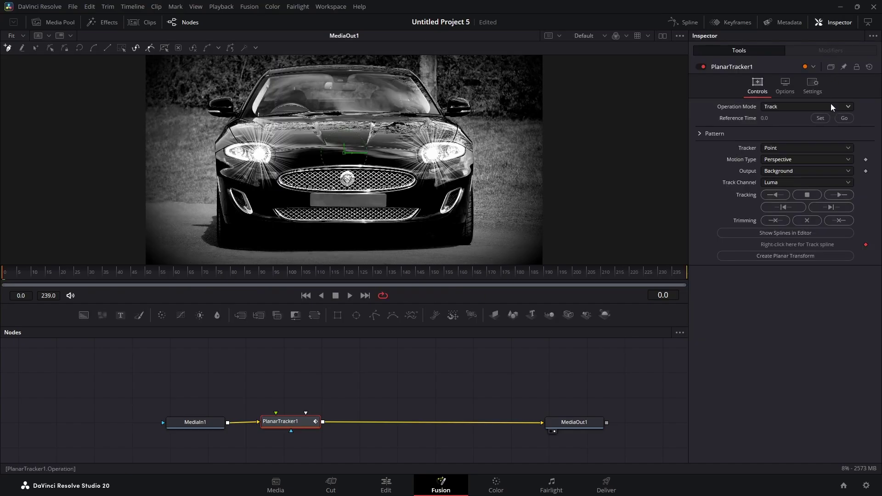
{"action": "left_click", "coordinate": [820, 121]}
Draw a closed tracking outline point by point around the car's oval upper grille
{"action": "left_click_drag", "start_coordinate": [449, 303], "coordinate": [448, 424]}
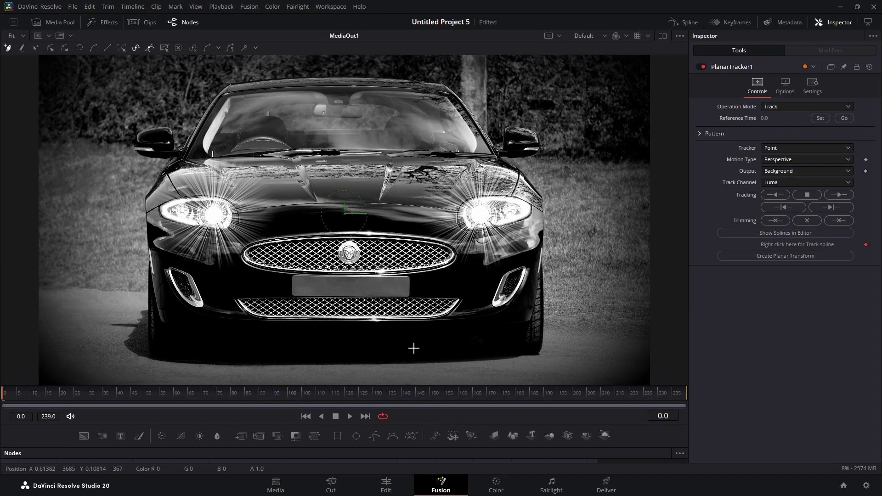
{"action": "scroll", "coordinate": [413, 348], "scroll_direction": "up", "scroll_amount": 2}
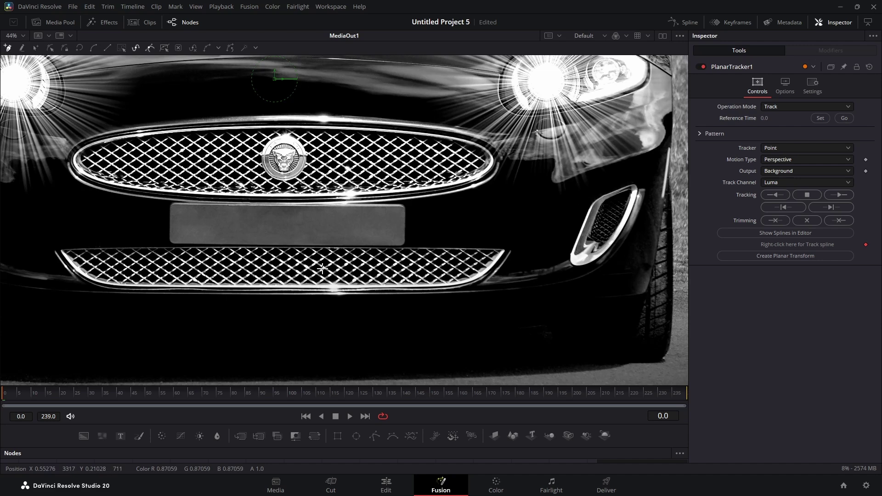
{"action": "scroll", "coordinate": [360, 275], "scroll_direction": "down", "scroll_amount": 1}
{"action": "left_click_drag", "start_coordinate": [360, 275], "coordinate": [423, 298]}
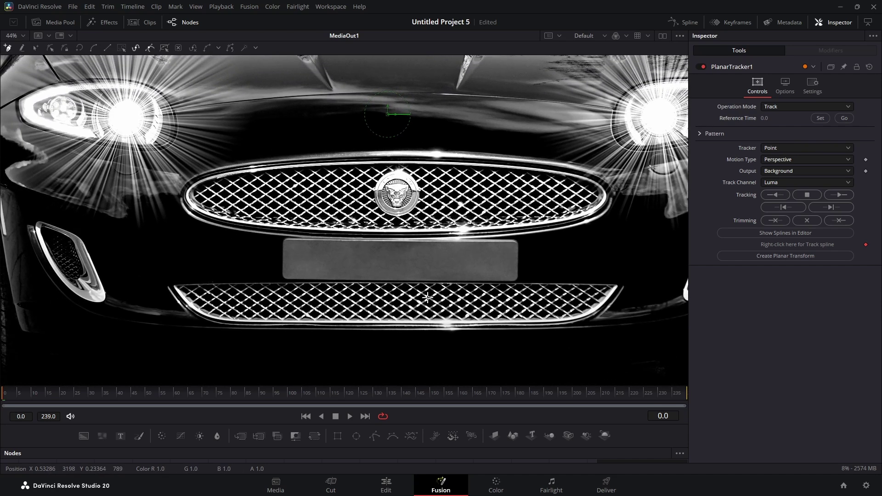
{"action": "mouse_move", "coordinate": [408, 292]}
{"action": "left_mouse_down"}
{"action": "mouse_move", "coordinate": [390, 290]}
{"action": "mouse_move", "coordinate": [398, 297]}
{"action": "left_mouse_up"}
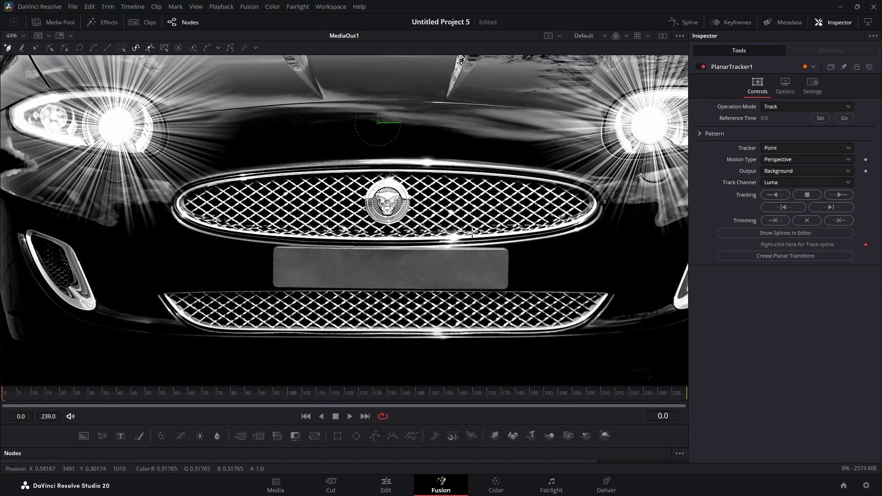
{"action": "left_click", "coordinate": [354, 160]}
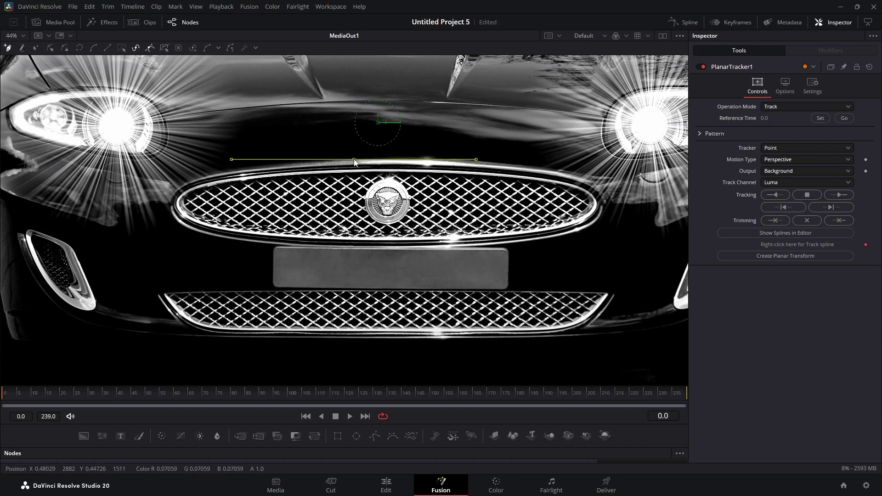
{"action": "left_click", "coordinate": [396, 158]}
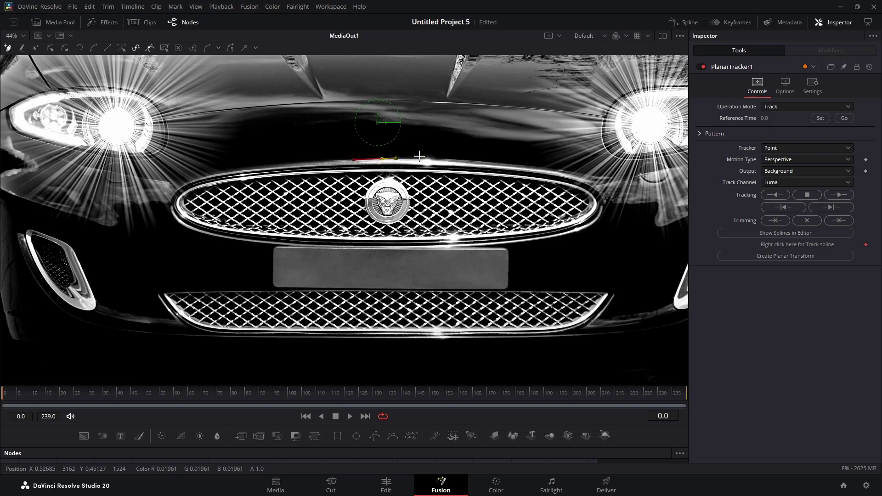
{"action": "left_click", "coordinate": [430, 158]}
{"action": "left_click", "coordinate": [468, 160]}
{"action": "left_click", "coordinate": [509, 163]}
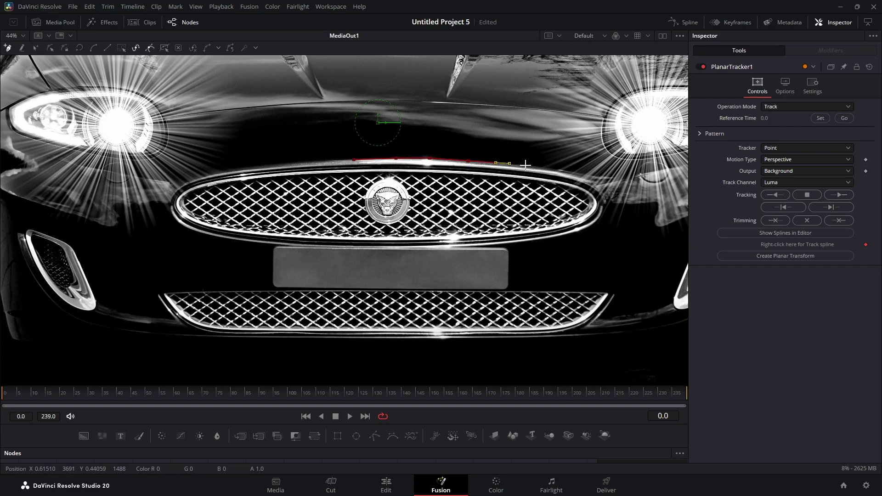
{"action": "left_click", "coordinate": [536, 166]}
{"action": "left_click", "coordinate": [559, 171]}
{"action": "left_click", "coordinate": [579, 173]}
{"action": "left_click", "coordinate": [593, 183]}
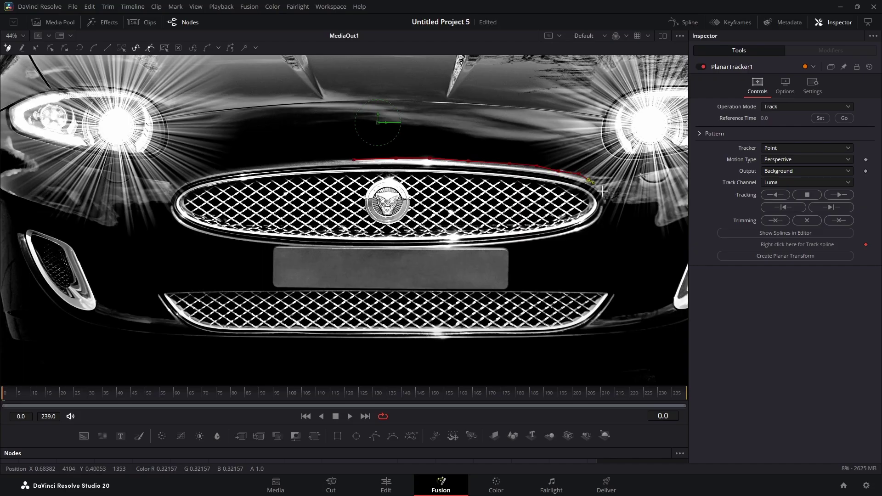
{"action": "left_click", "coordinate": [604, 200]}
{"action": "left_click", "coordinate": [602, 211]}
{"action": "left_click", "coordinate": [578, 232]}
{"action": "left_click", "coordinate": [554, 238]}
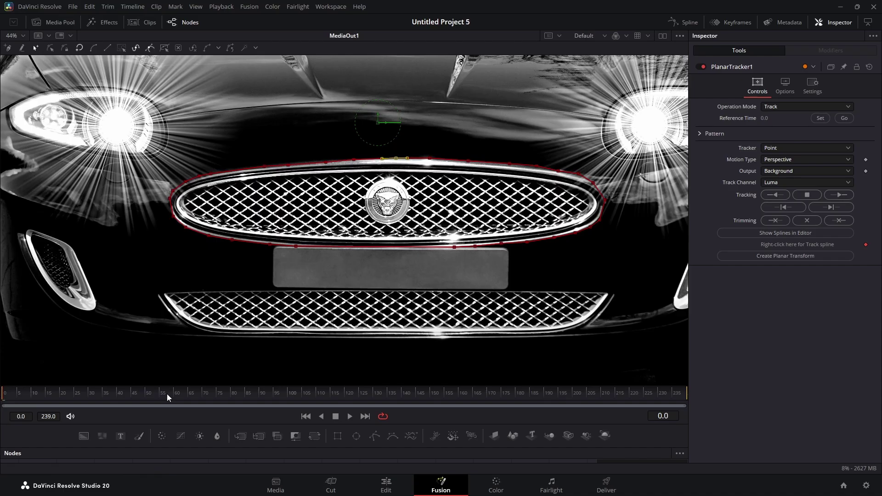
Track the grille outline forward through the clip, create a Planar Transform from it, and place that node above the tracker
{"action": "left_click", "coordinate": [840, 195]}
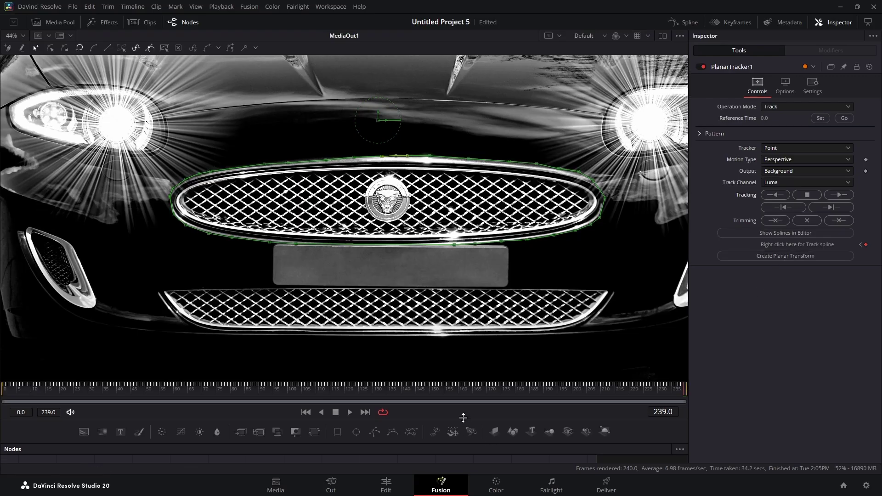
{"action": "left_click_drag", "start_coordinate": [464, 426], "coordinate": [478, 207]}
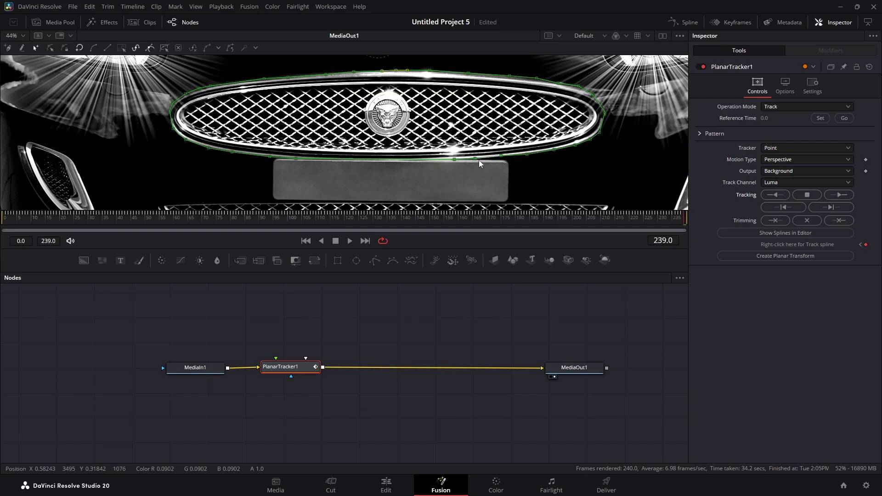
{"action": "scroll", "coordinate": [479, 163], "scroll_direction": "down", "scroll_amount": 5}
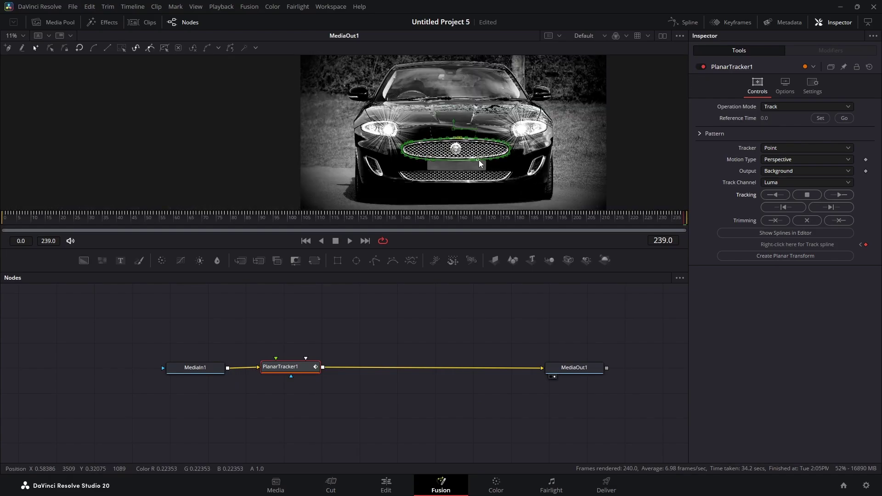
{"action": "left_click_drag", "start_coordinate": [480, 163], "coordinate": [420, 165]}
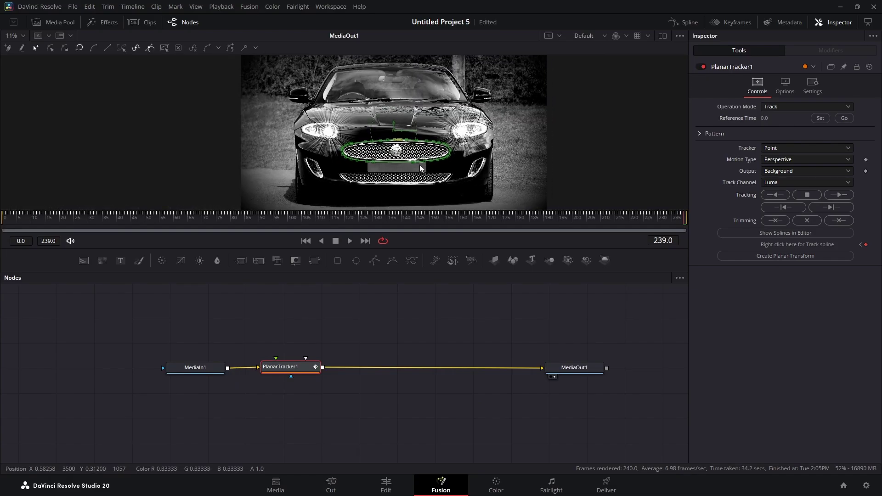
{"action": "left_click", "coordinate": [784, 256]}
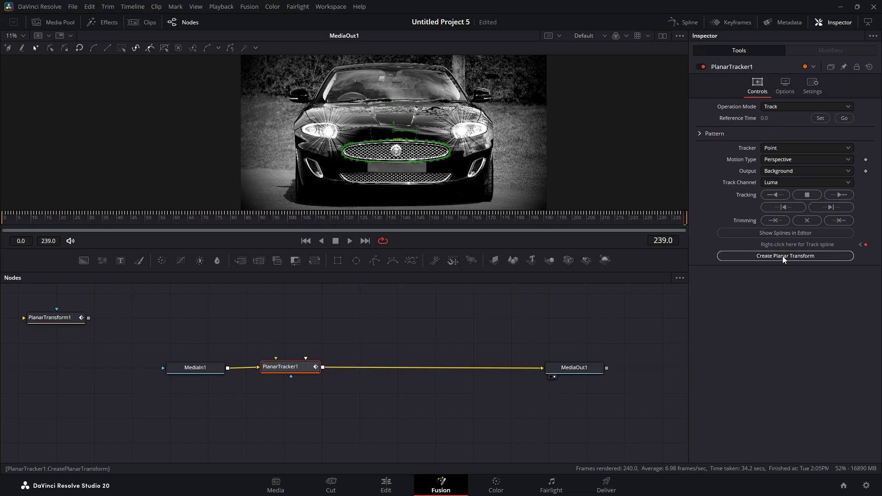
{"action": "left_click_drag", "start_coordinate": [57, 318], "coordinate": [276, 317]}
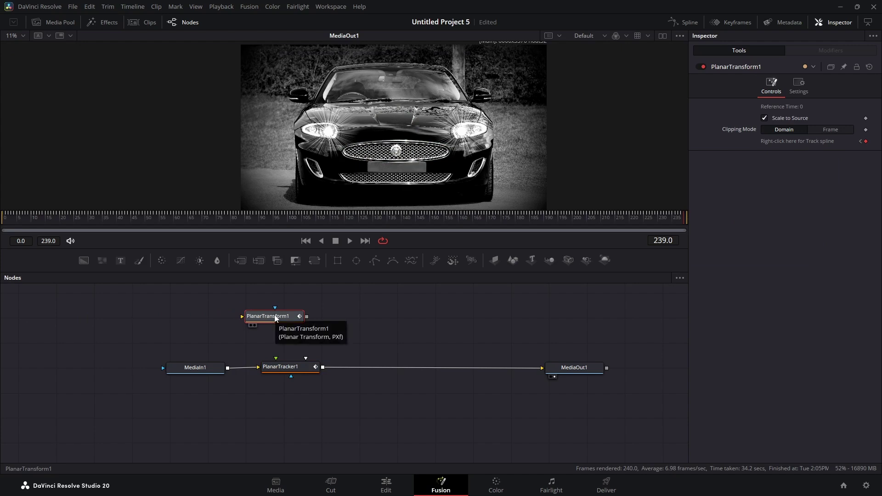
Delete the PlanarTracker1 node and merge PlanarTransform1 over MediaIn1, positioned directly above the Merge node
{"action": "left_click", "coordinate": [284, 372]}
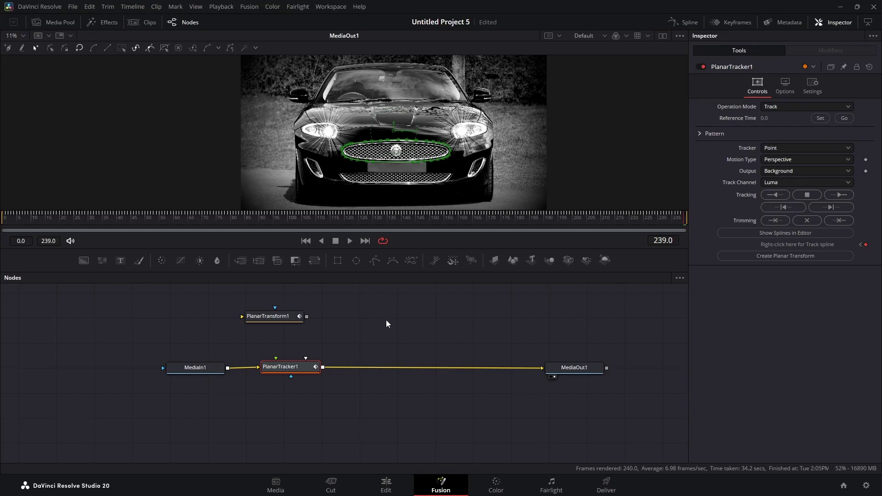
{"action": "key", "text": "Delete"}
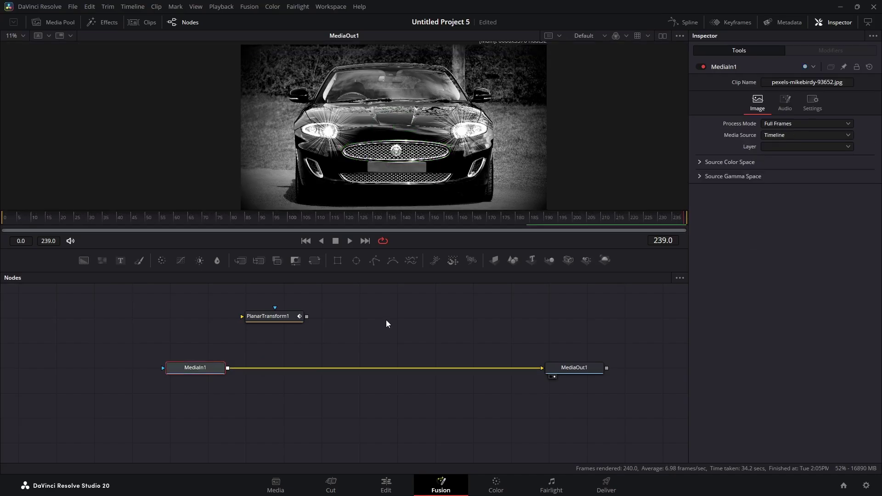
{"action": "left_click_drag", "start_coordinate": [274, 319], "coordinate": [228, 369]}
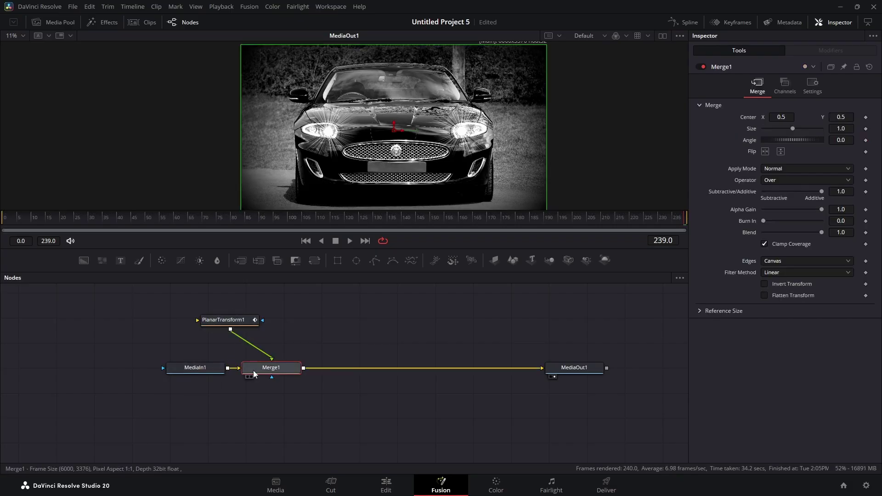
{"action": "left_click_drag", "start_coordinate": [236, 323], "coordinate": [276, 342]}
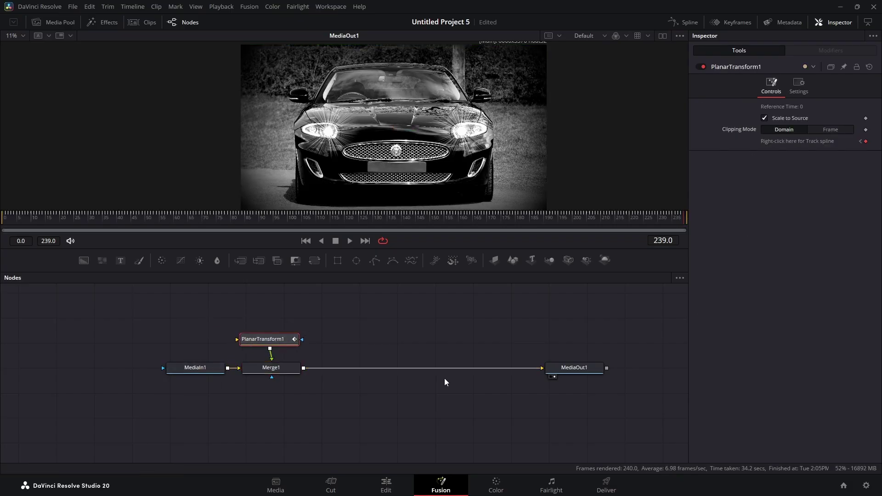
Move the whole node group lower in the graph and add a Background node feeding into PlanarTransform1
{"action": "left_click_drag", "start_coordinate": [605, 388], "coordinate": [180, 377]}
{"action": "scroll", "coordinate": [181, 381], "scroll_direction": "up", "scroll_amount": 5}
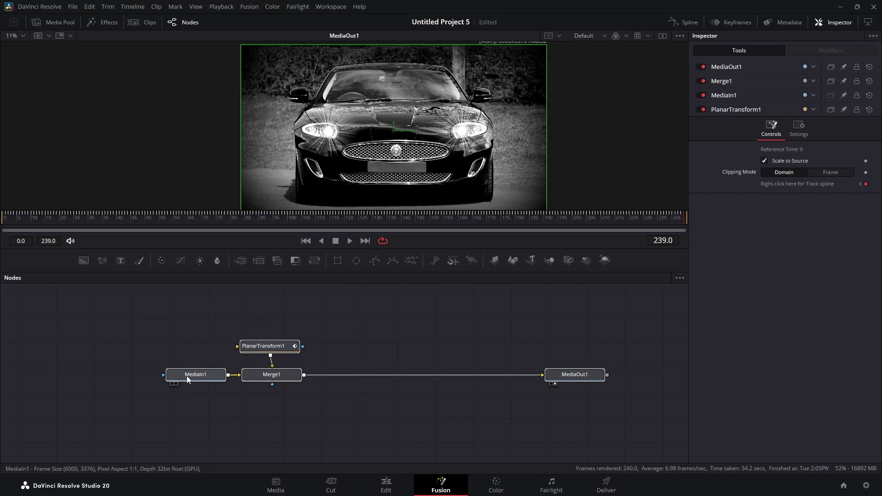
{"action": "left_click", "coordinate": [184, 431]}
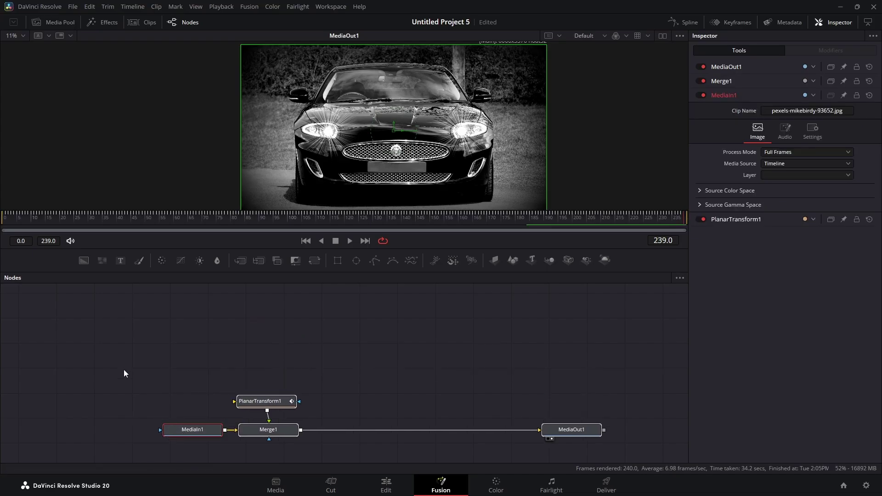
{"action": "left_click_drag", "start_coordinate": [84, 261], "coordinate": [274, 398]}
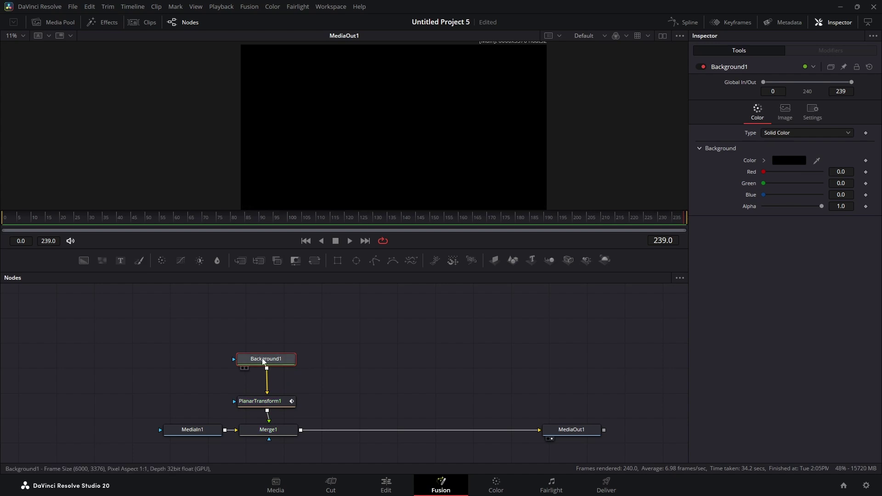
Set the Background1 color to the light cyan basic color #55ffff and save the project
{"action": "left_click", "coordinate": [779, 161]}
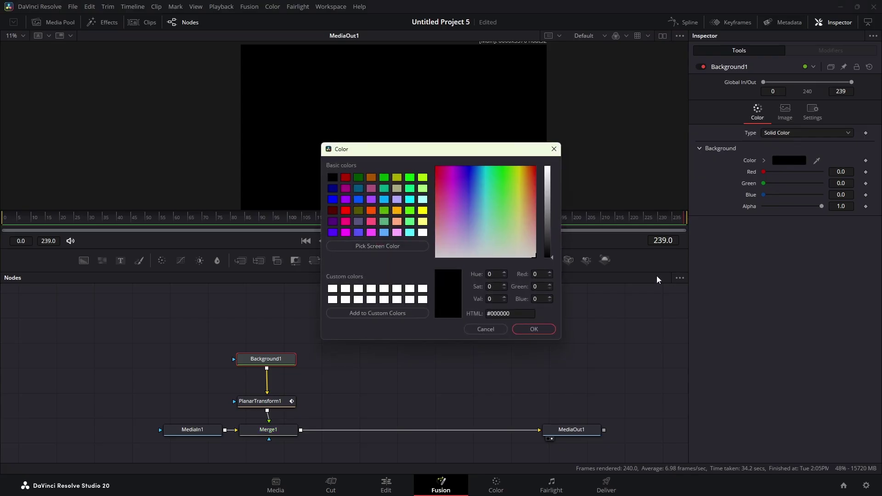
{"action": "left_click", "coordinate": [408, 234]}
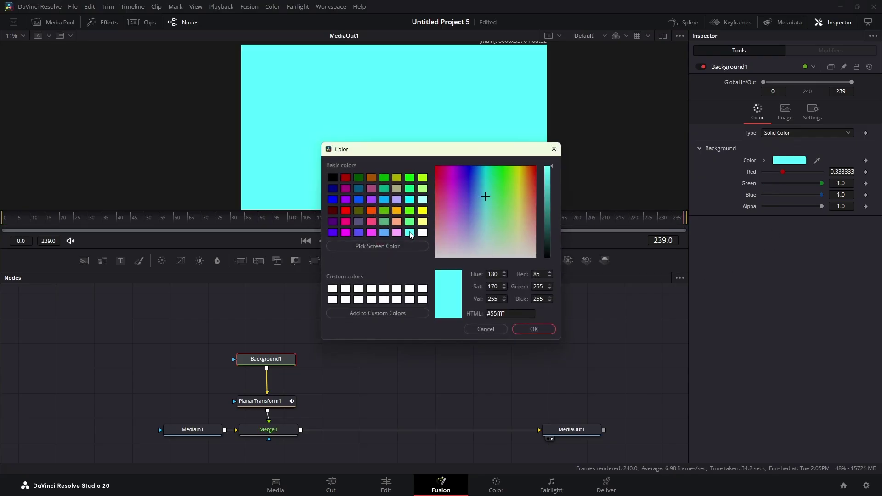
{"action": "left_click", "coordinate": [528, 330]}
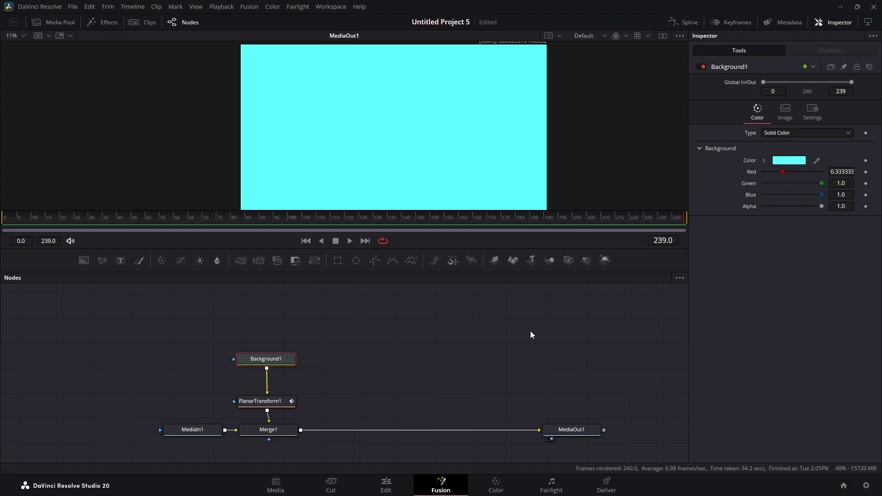
{"action": "key", "text": "ctrl+s"}
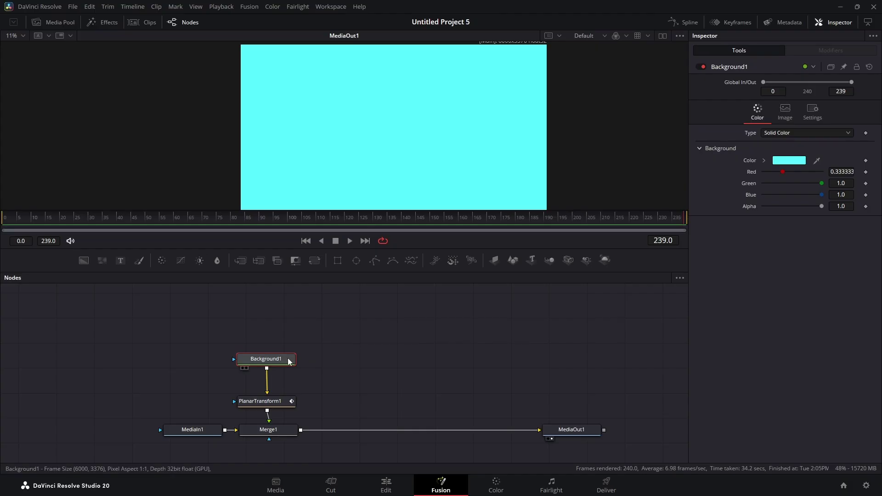
Add a BSpline mask node above Background1 and connect its output to the background's mask input
{"action": "left_click_drag", "start_coordinate": [284, 360], "coordinate": [285, 367]}
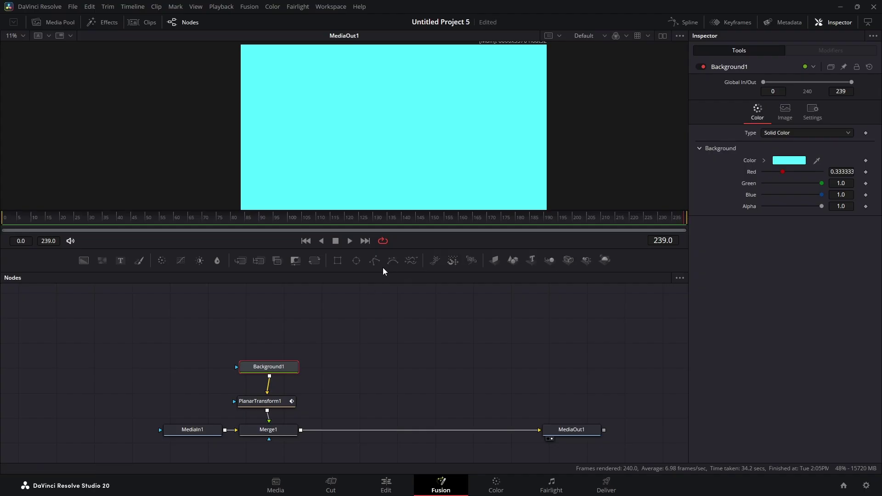
{"action": "left_click_drag", "start_coordinate": [392, 262], "coordinate": [322, 317]}
{"action": "left_click_drag", "start_coordinate": [272, 332], "coordinate": [272, 332]}
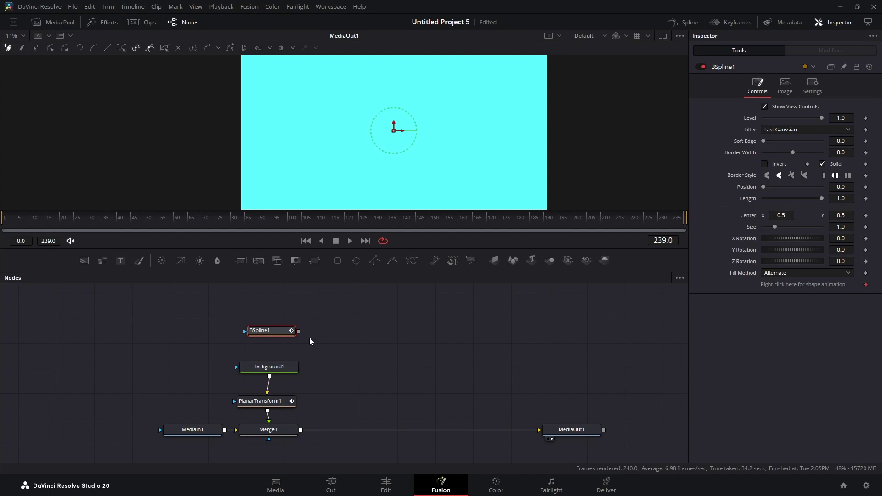
{"action": "left_click_drag", "start_coordinate": [299, 331], "coordinate": [270, 365]}
Change the Process Mode of the Background1 node to NTSC Fields in its image settings
{"action": "left_click", "coordinate": [276, 371]}
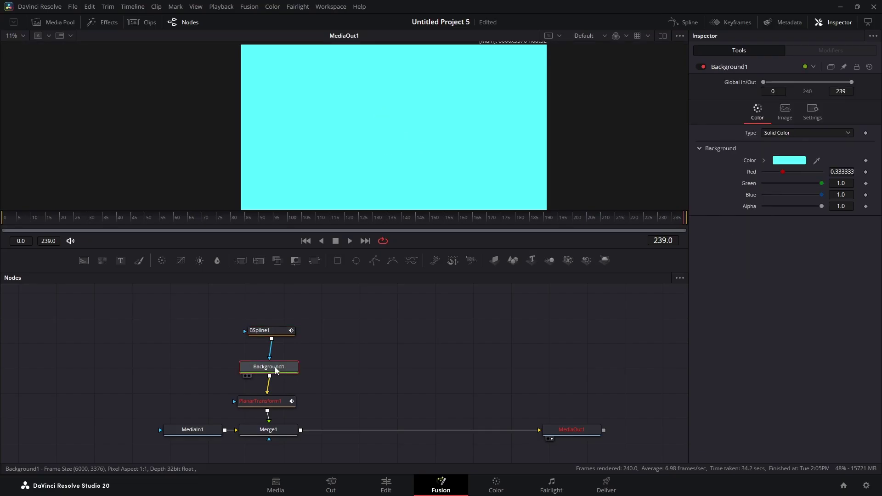
{"action": "left_click", "coordinate": [786, 109]}
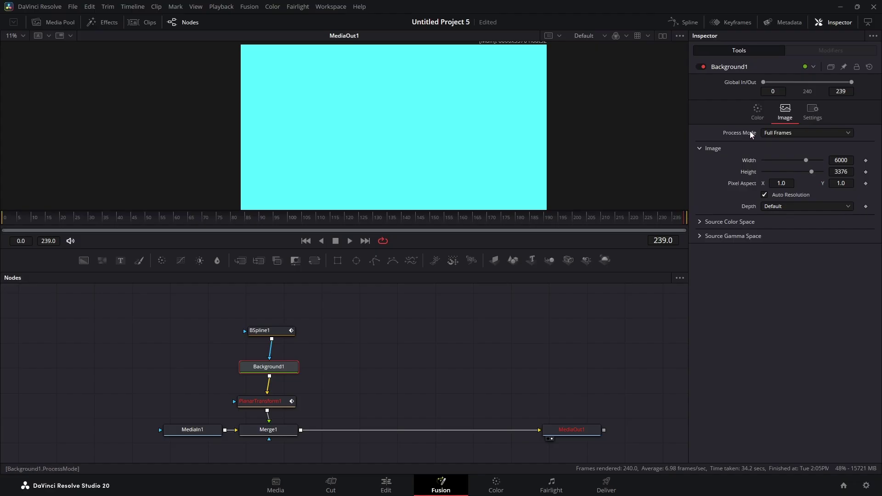
{"action": "left_click", "coordinate": [772, 132]}
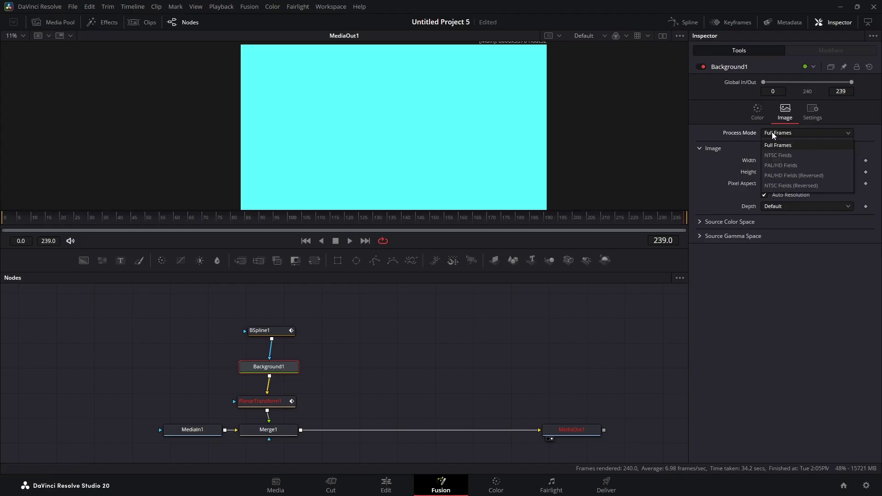
{"action": "left_click", "coordinate": [791, 156]}
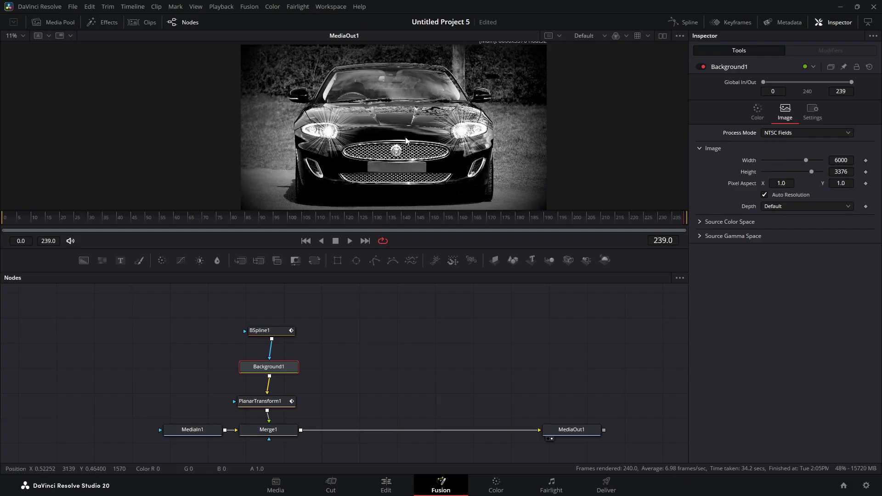
Draw a closed BSpline1 mask shape point by point around the outer rim of the car's oval upper grille
{"action": "left_click", "coordinate": [273, 333]}
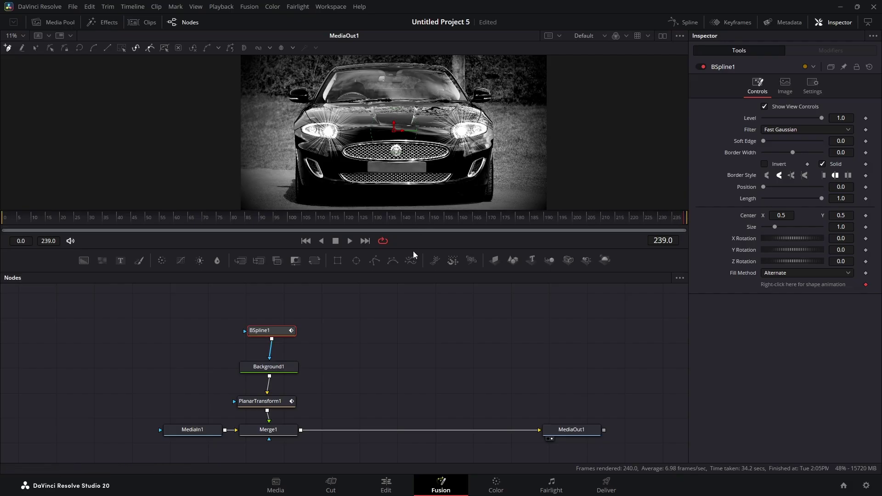
{"action": "left_click_drag", "start_coordinate": [413, 254], "coordinate": [414, 411]}
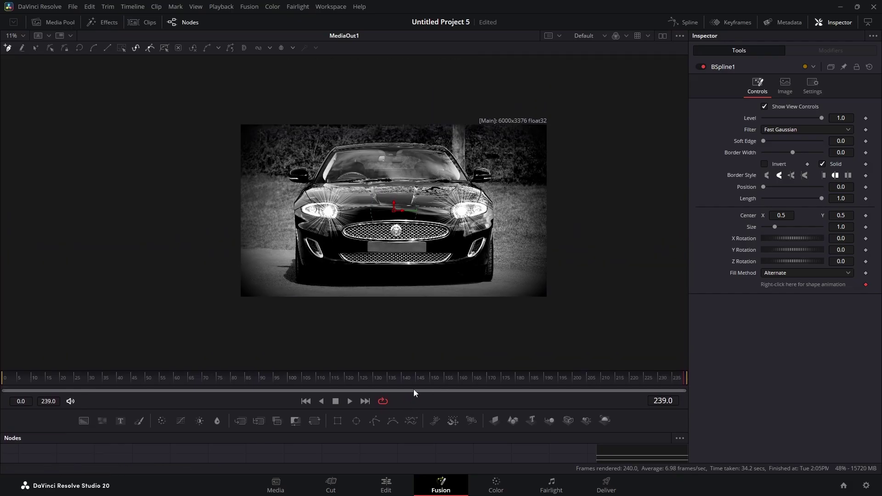
{"action": "scroll", "coordinate": [407, 320], "scroll_direction": "up", "scroll_amount": 8}
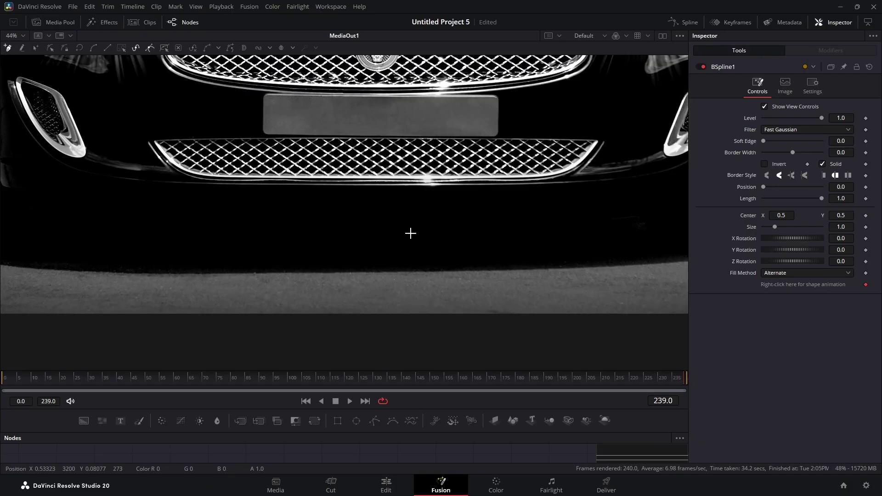
{"action": "scroll", "coordinate": [409, 233], "scroll_direction": "up", "scroll_amount": 5}
{"action": "scroll", "coordinate": [403, 272], "scroll_direction": "up", "scroll_amount": 2}
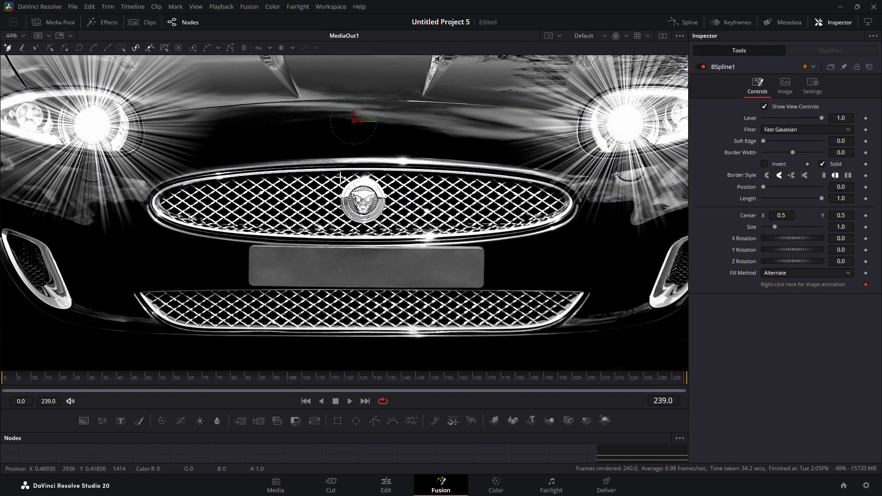
{"action": "left_click", "coordinate": [321, 157]}
{"action": "left_click", "coordinate": [343, 156]}
{"action": "left_click", "coordinate": [359, 157]}
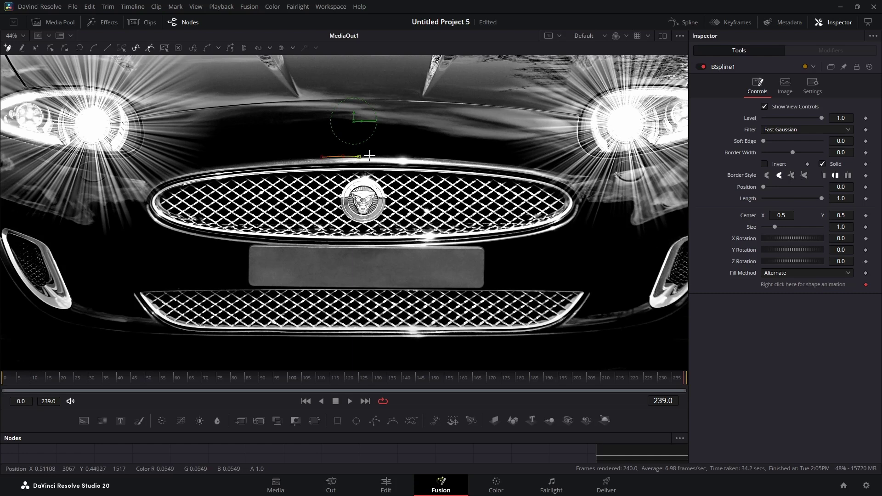
{"action": "left_click", "coordinate": [374, 157]}
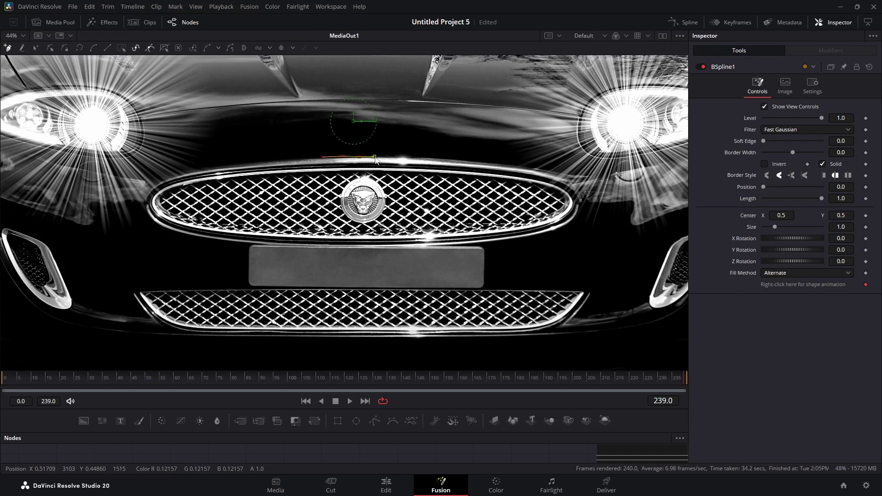
{"action": "left_click", "coordinate": [405, 158]}
{"action": "left_click", "coordinate": [455, 159]}
{"action": "left_click", "coordinate": [474, 160]}
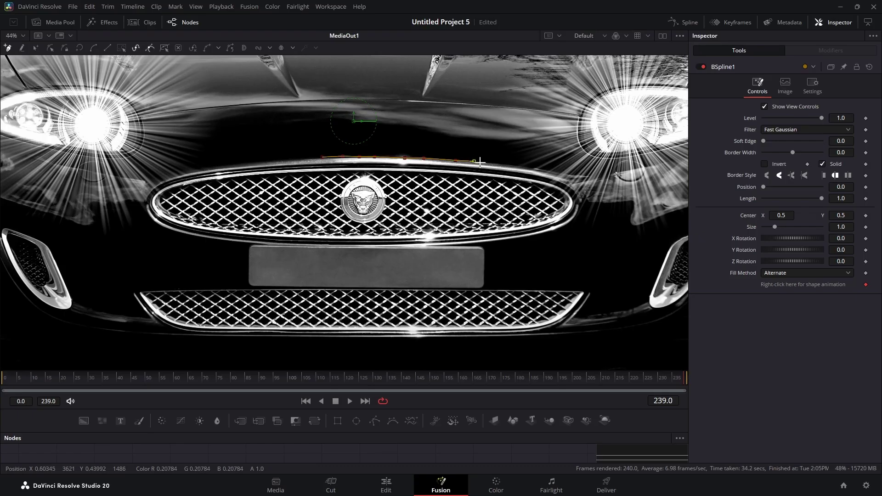
{"action": "left_click", "coordinate": [485, 163]}
{"action": "left_click", "coordinate": [505, 164]}
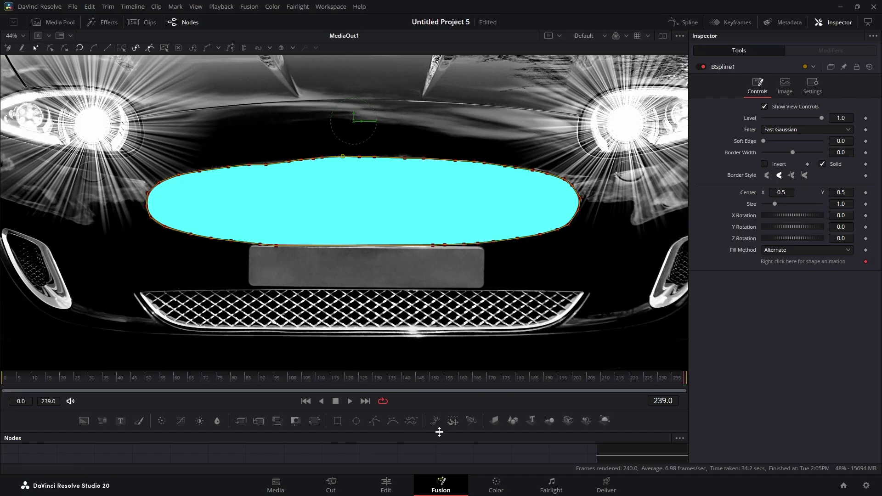
Turn off the Solid fill of BSpline1 and set its Border Width to 0.006, placing its node closer to Background1
{"action": "left_click_drag", "start_coordinate": [439, 432], "coordinate": [439, 313]}
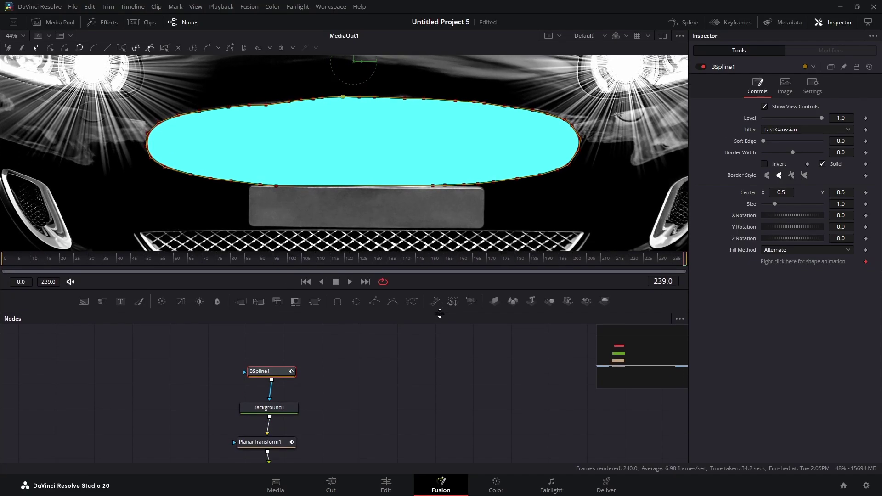
{"action": "left_click_drag", "start_coordinate": [274, 374], "coordinate": [270, 387]}
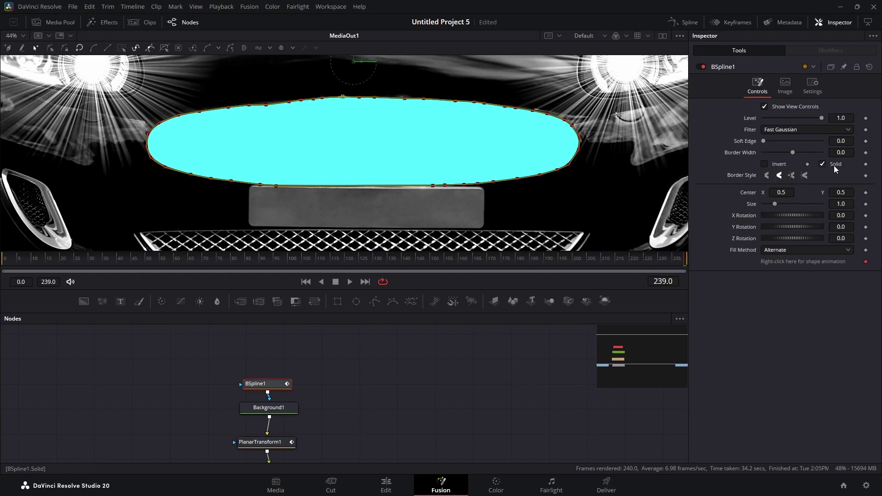
{"action": "left_click", "coordinate": [822, 163]}
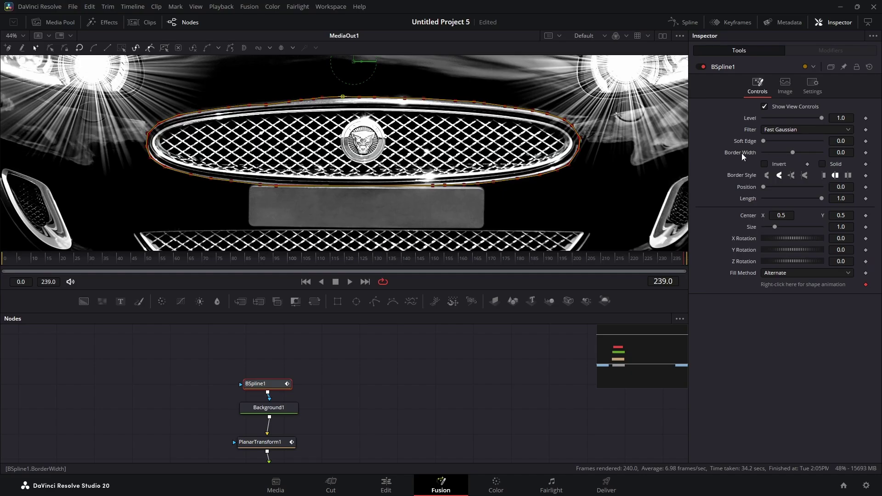
{"action": "left_click_drag", "start_coordinate": [793, 152], "coordinate": [793, 154]}
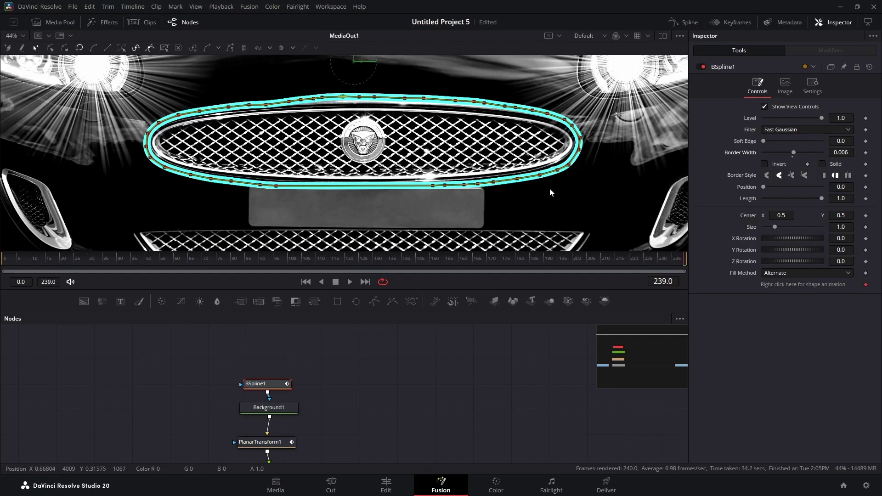
At frame 0, save the project, keyframe BSpline1's Position and Length, and set Length to 0.0
{"action": "left_click_drag", "start_coordinate": [52, 260], "coordinate": [1, 265]}
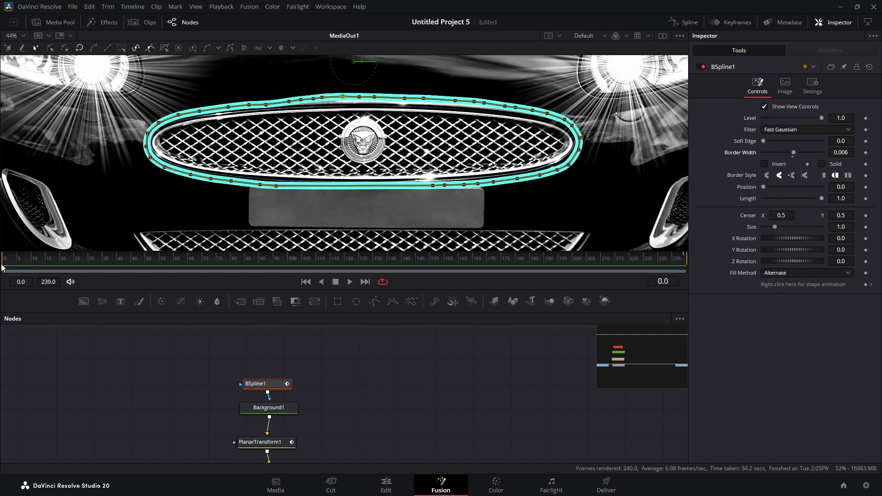
{"action": "key", "text": "ctrl+s"}
{"action": "left_click", "coordinate": [865, 187]}
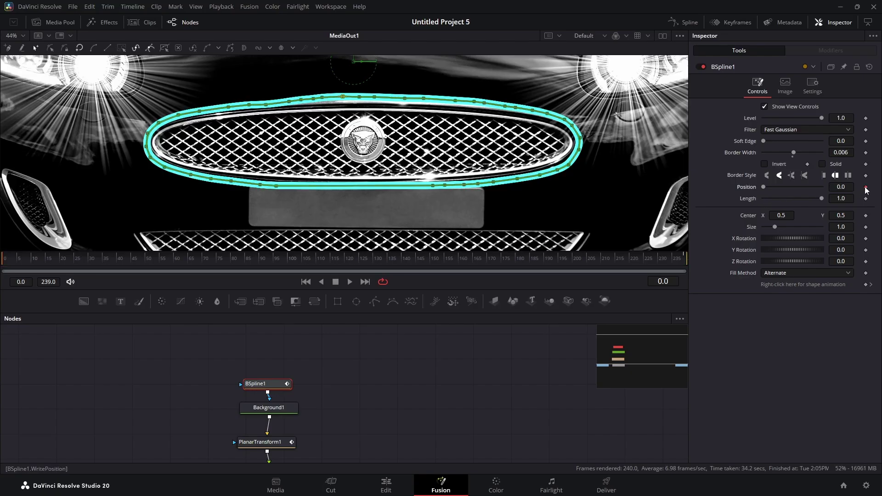
{"action": "left_click", "coordinate": [867, 198]}
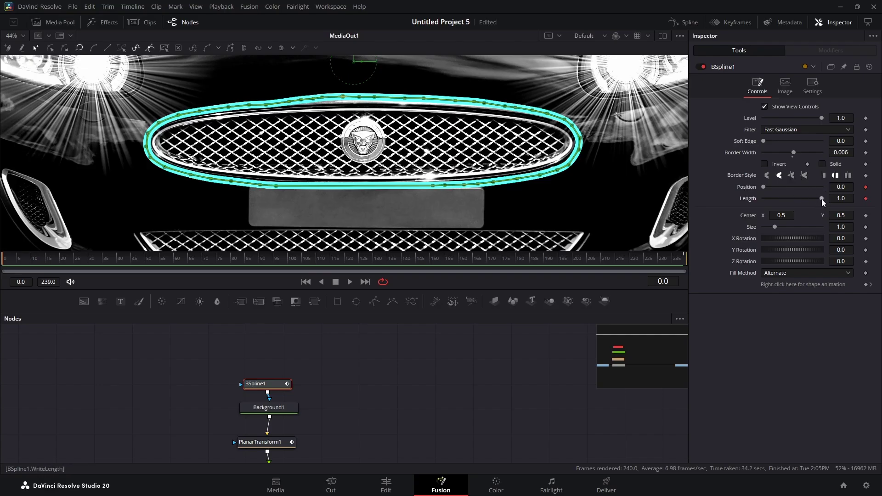
{"action": "left_click_drag", "start_coordinate": [821, 200], "coordinate": [726, 202]}
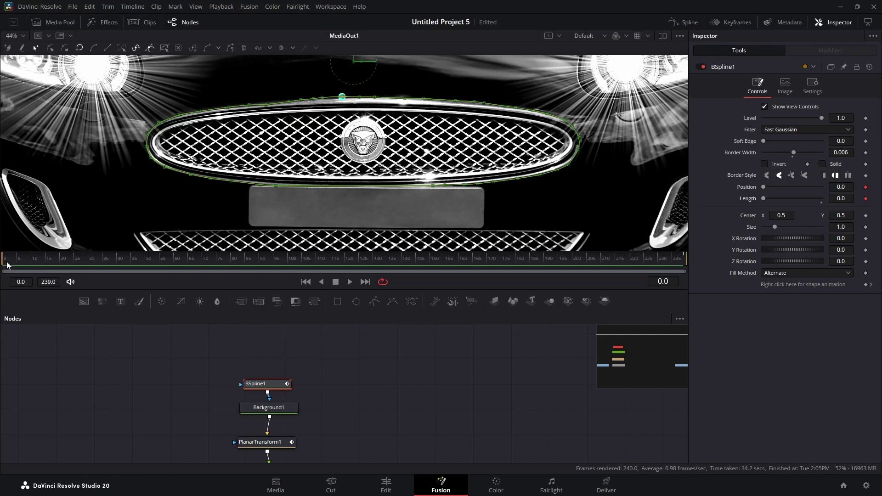
At frame 237, set BSpline1's Length to 1.0 and its Position to 3
{"action": "left_click_drag", "start_coordinate": [7, 265], "coordinate": [684, 263]}
{"action": "left_click", "coordinate": [840, 199]}
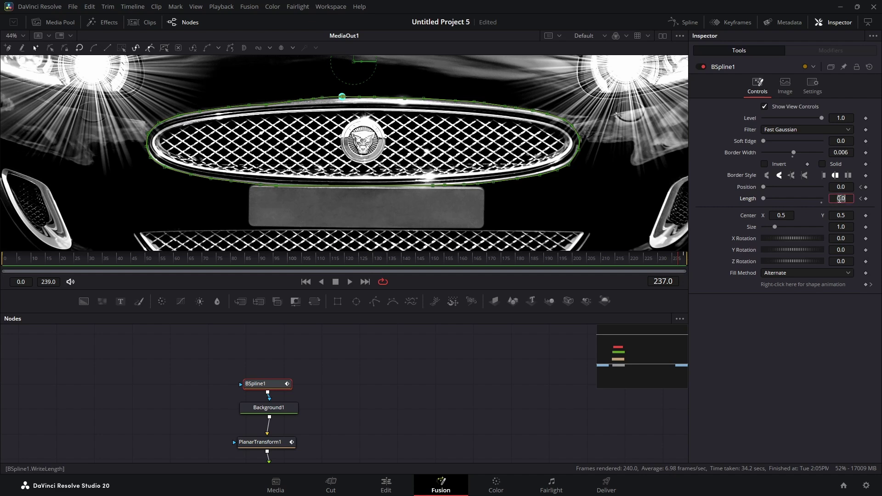
{"action": "key", "text": "BackSpace"}
{"action": "type", "text": "1"}
{"action": "key", "text": "Return"}
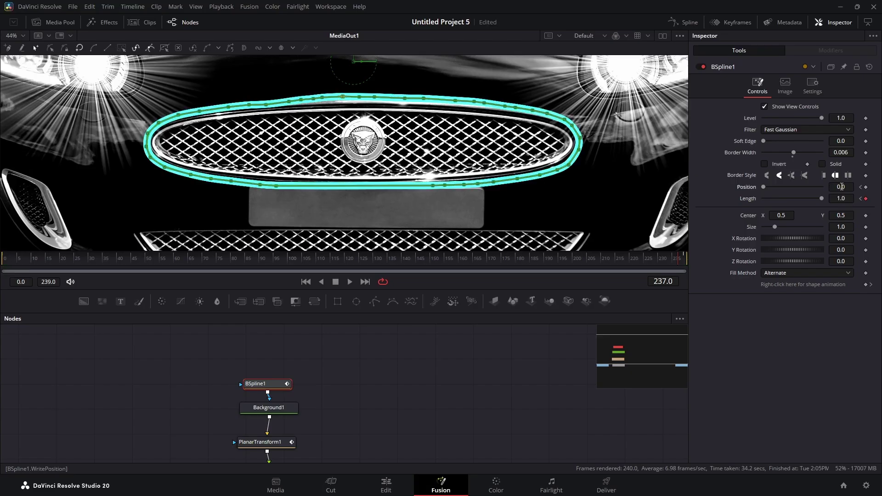
{"action": "left_click", "coordinate": [841, 187]}
{"action": "key", "text": "BackSpace"}
{"action": "type", "text": "3"}
{"action": "key", "text": "Return"}
Insert a Soft Glow node between Background1 and PlanarTransform1, with Threshold 0.094 and Gain 1.614
{"action": "left_click_drag", "start_coordinate": [276, 385], "coordinate": [279, 359]}
{"action": "left_click_drag", "start_coordinate": [273, 410], "coordinate": [269, 386]}
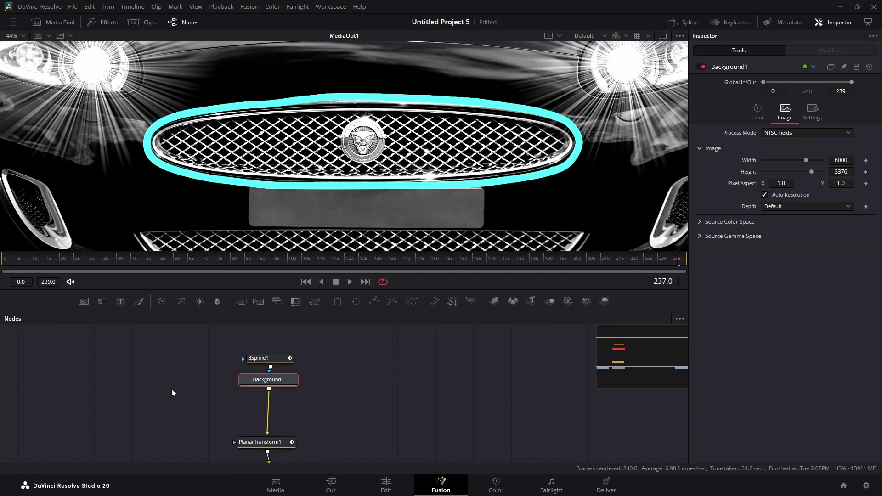
{"action": "key", "text": "shift+space"}
{"action": "type", "text": "Planar Tracker"}
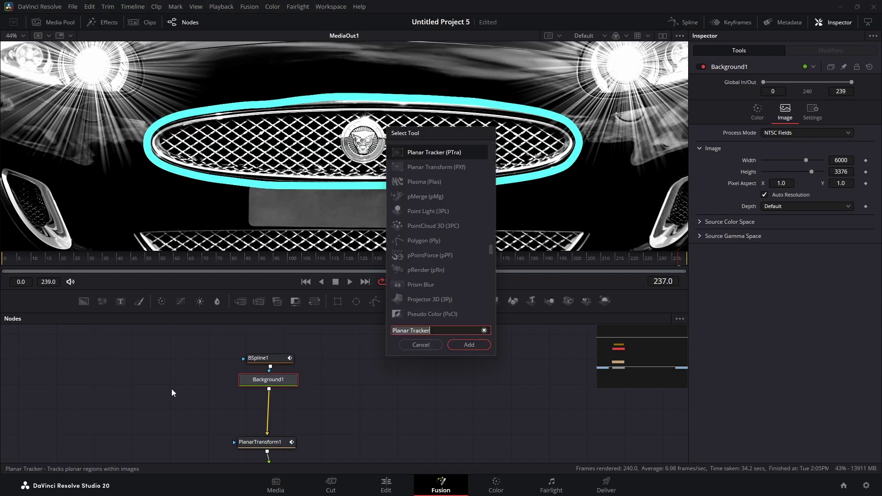
{"action": "type", "text": "soft"}
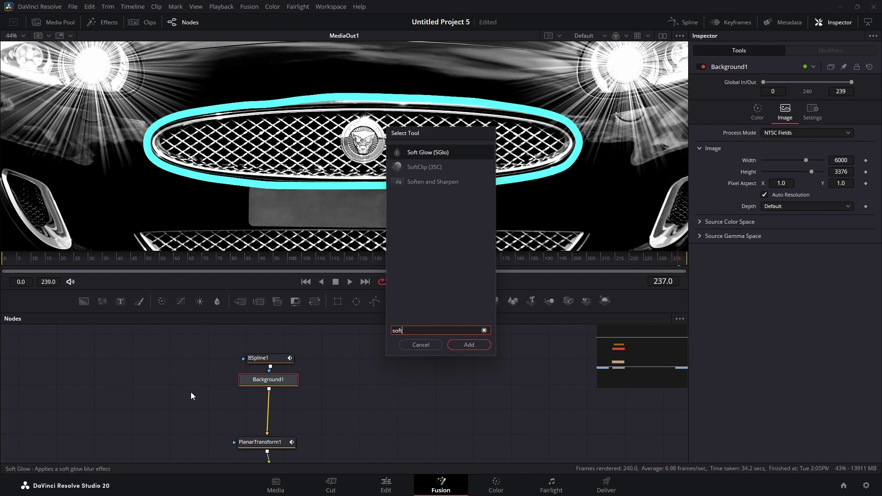
{"action": "left_click", "coordinate": [428, 155]}
{"action": "left_click", "coordinate": [466, 345]}
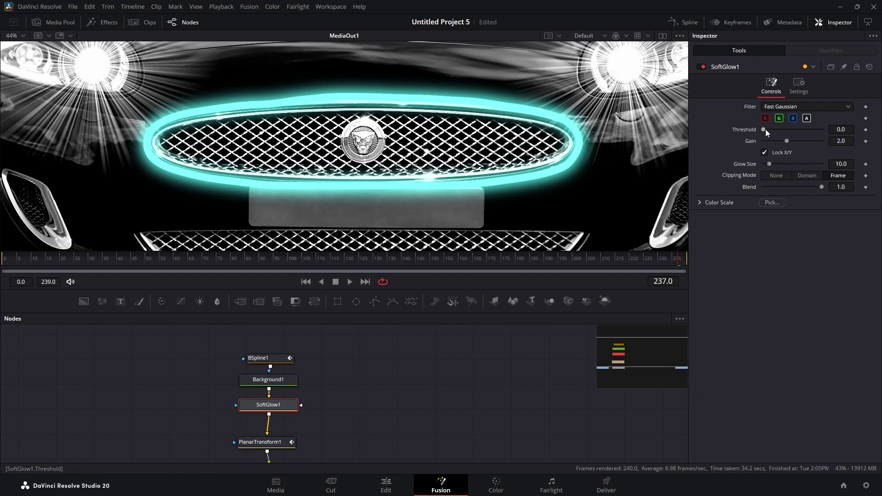
{"action": "left_click_drag", "start_coordinate": [765, 129], "coordinate": [783, 143]}
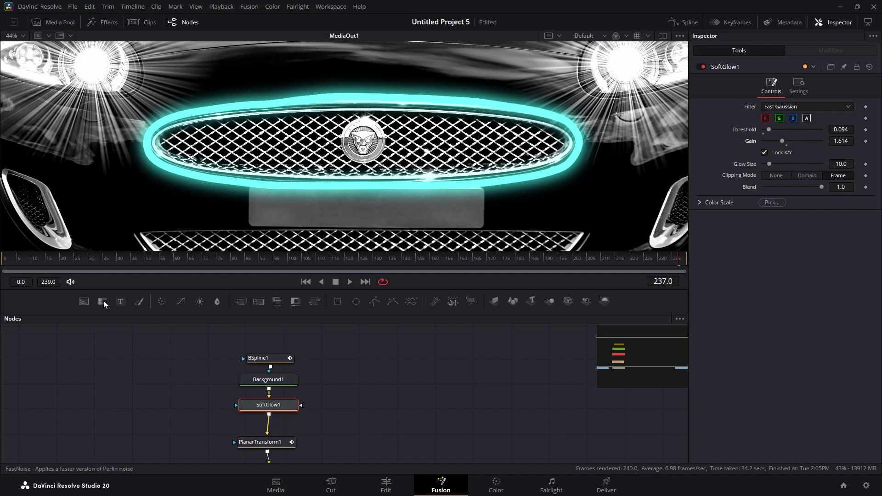
Add a FastNoise node masked by BSpline1 and connect its output to Background1's mask input, placing it between the two nodes
{"action": "left_click_drag", "start_coordinate": [103, 300], "coordinate": [193, 343]}
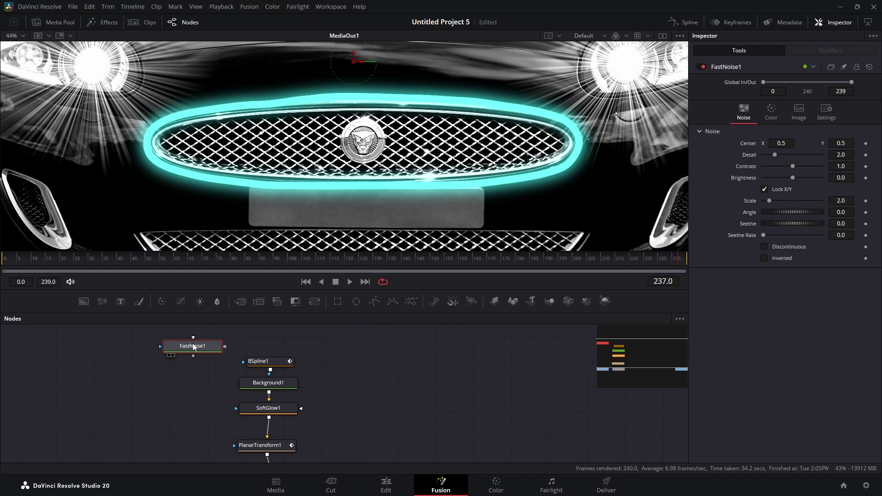
{"action": "left_click_drag", "start_coordinate": [267, 361], "coordinate": [276, 344]}
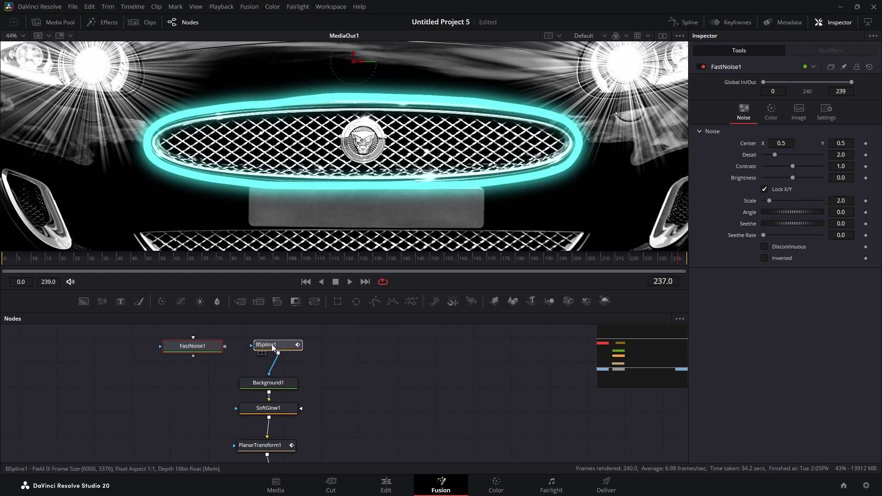
{"action": "left_click", "coordinate": [271, 368]}
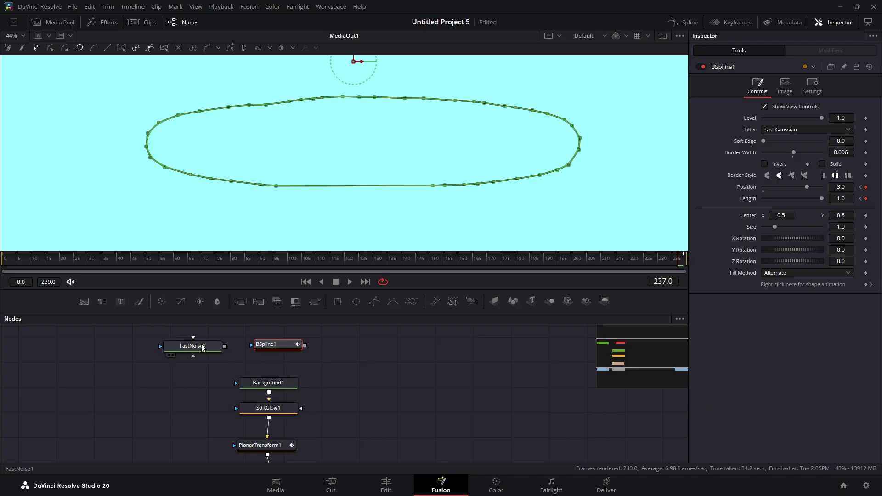
{"action": "left_click_drag", "start_coordinate": [203, 346], "coordinate": [208, 353]}
{"action": "left_click_drag", "start_coordinate": [305, 344], "coordinate": [197, 355]}
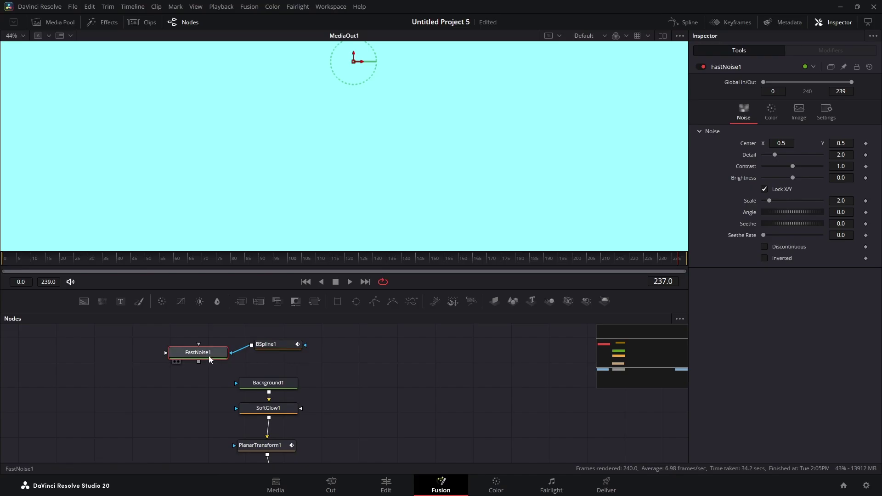
{"action": "left_click_drag", "start_coordinate": [209, 356], "coordinate": [267, 368]}
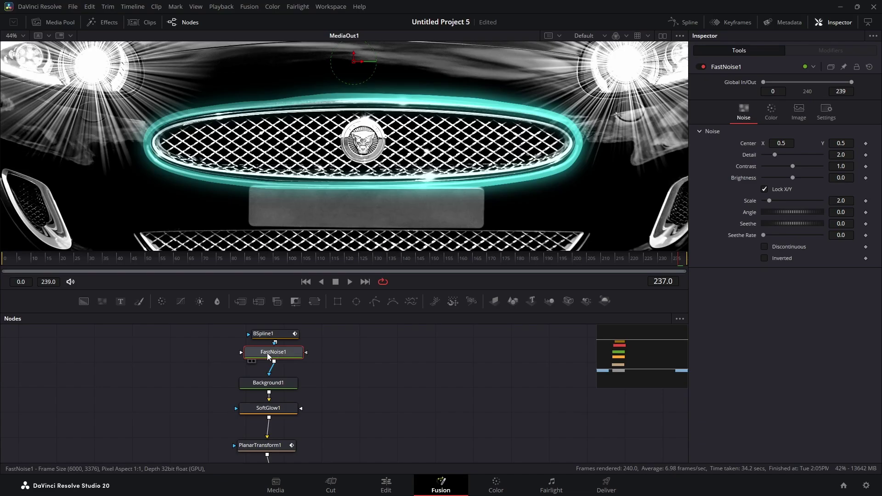
Enlarge the node graph area and reposition the whole node tree lower to leave free space above BSpline1
{"action": "mouse_move", "coordinate": [269, 356]}
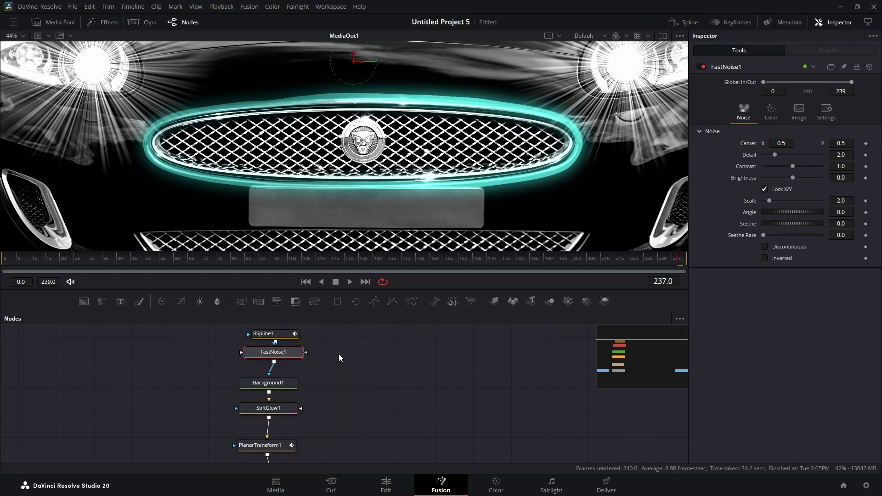
{"action": "left_click_drag", "start_coordinate": [334, 358], "coordinate": [263, 338]}
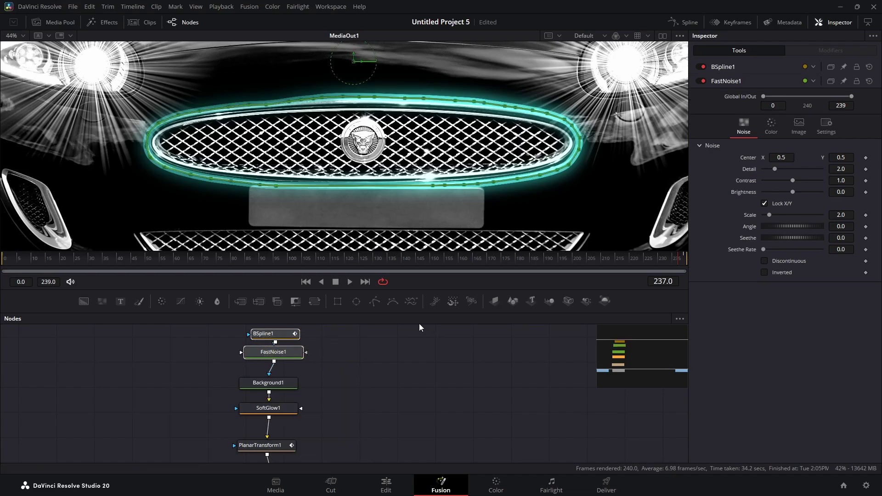
{"action": "left_click_drag", "start_coordinate": [404, 316], "coordinate": [404, 188]}
{"action": "left_click_drag", "start_coordinate": [620, 371], "coordinate": [93, 198]}
{"action": "left_click_drag", "start_coordinate": [268, 219], "coordinate": [268, 235]}
{"action": "left_click", "coordinate": [276, 225]}
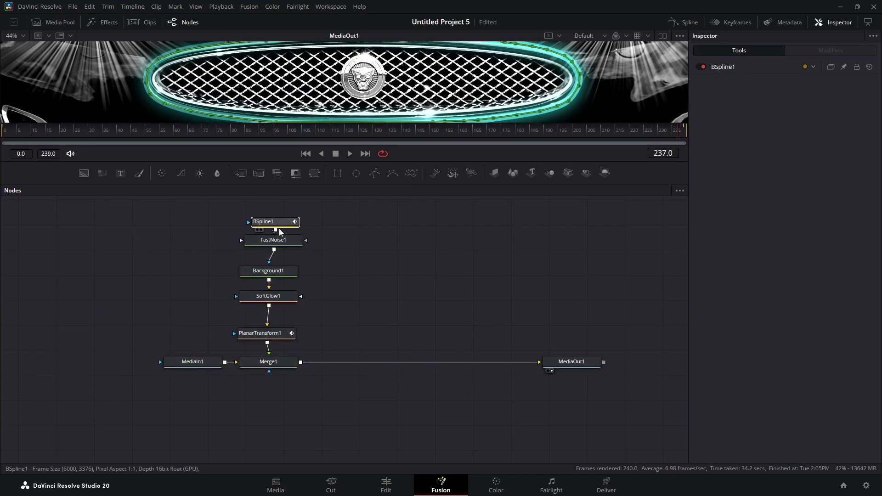
{"action": "left_click_drag", "start_coordinate": [305, 207], "coordinate": [648, 461]}
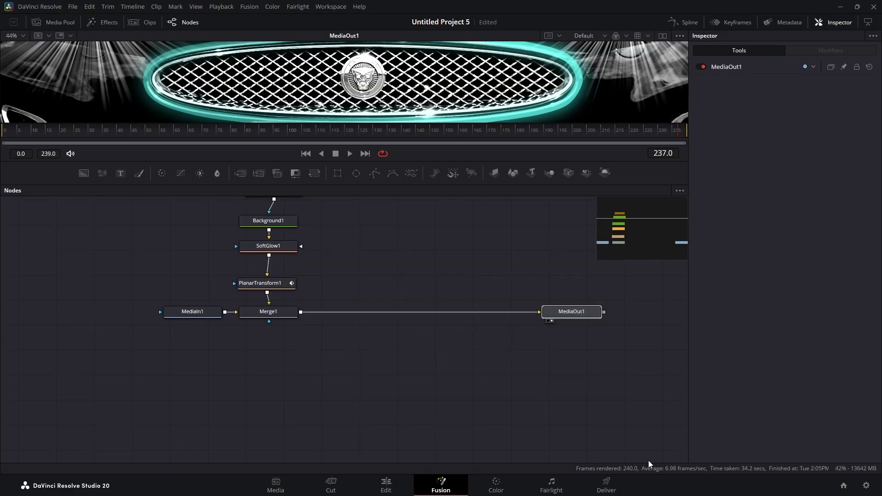
{"action": "left_click_drag", "start_coordinate": [667, 394], "coordinate": [1, 211]}
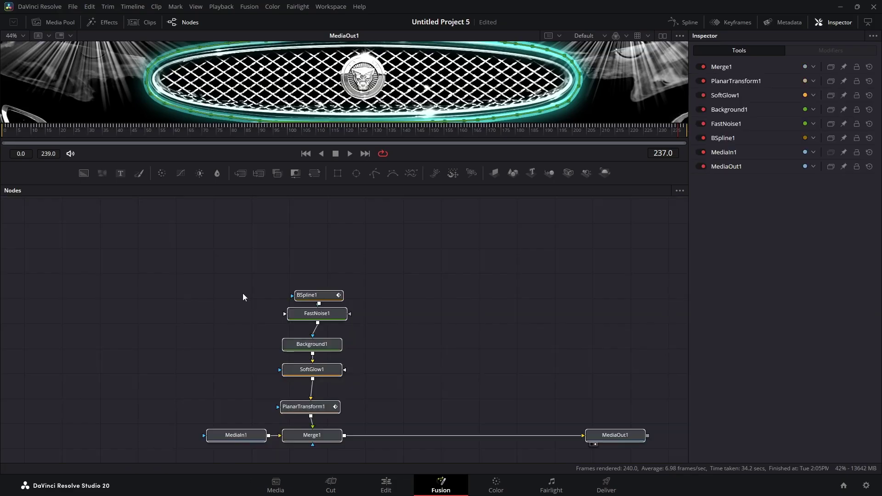
{"action": "left_click_drag", "start_coordinate": [305, 296], "coordinate": [291, 376]}
{"action": "scroll", "coordinate": [401, 278], "scroll_direction": "down", "scroll_amount": 3}
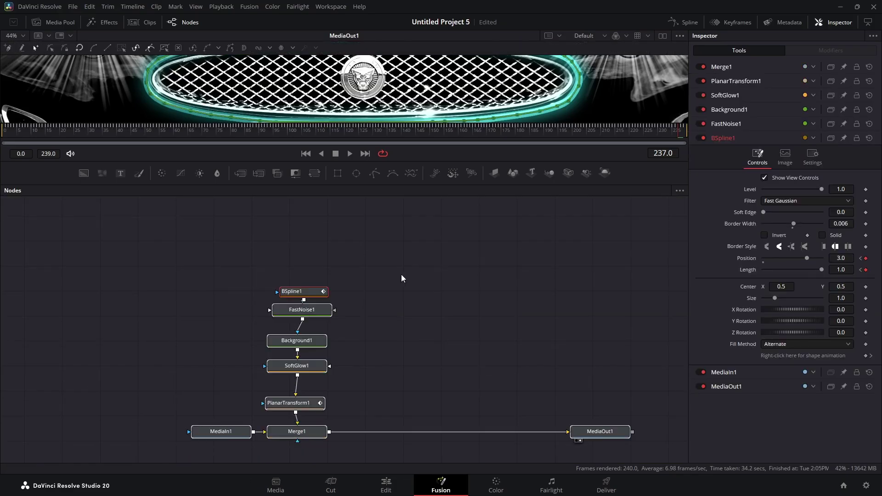
Move BSpline1 and FastNoise1 farther above Background1 and insert a Soft Glow node directly after FastNoise1
{"action": "left_click", "coordinate": [344, 320]}
{"action": "left_click_drag", "start_coordinate": [238, 267], "coordinate": [297, 260]}
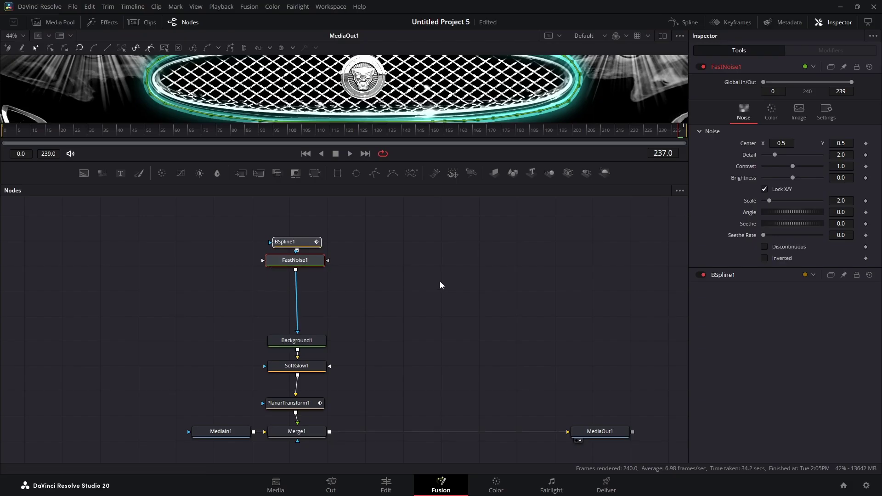
{"action": "key", "text": "shift+space"}
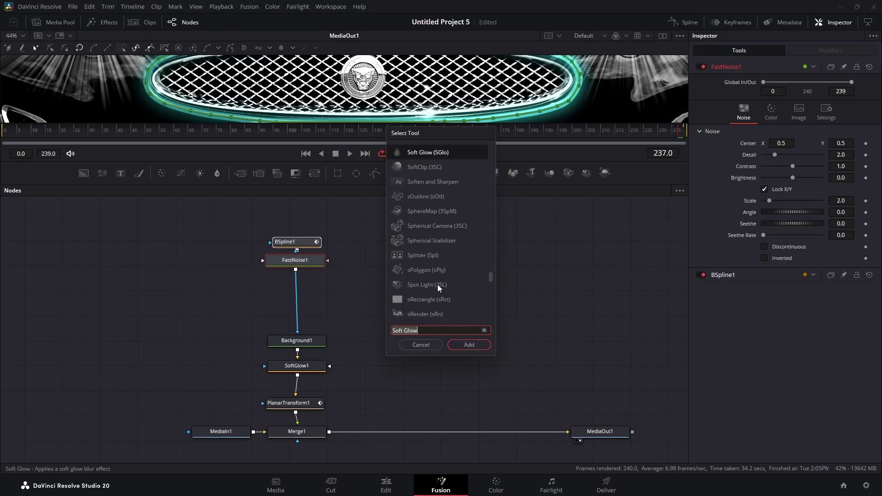
{"action": "left_click", "coordinate": [465, 345]}
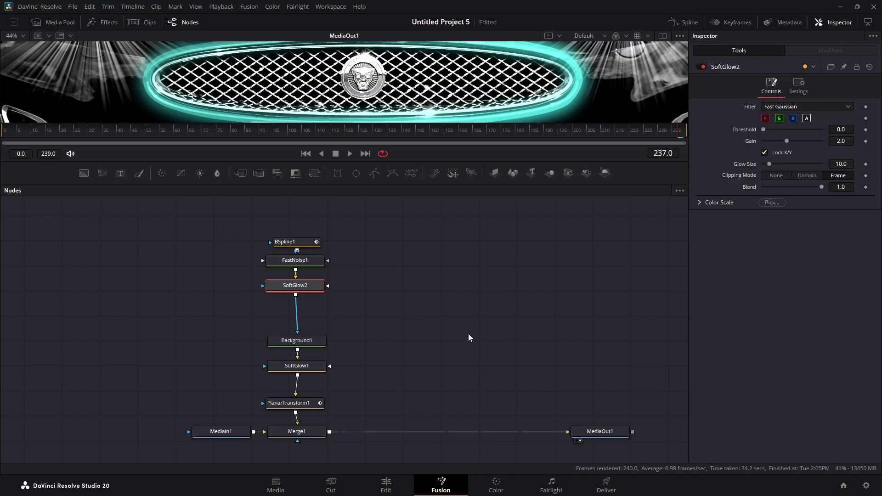
Set FastNoise1's Detail to 4.09, Contrast to 1.95 and Brightness to 0.25, and SoftGlow2's Gain to 1.457
{"action": "left_click", "coordinate": [293, 260]}
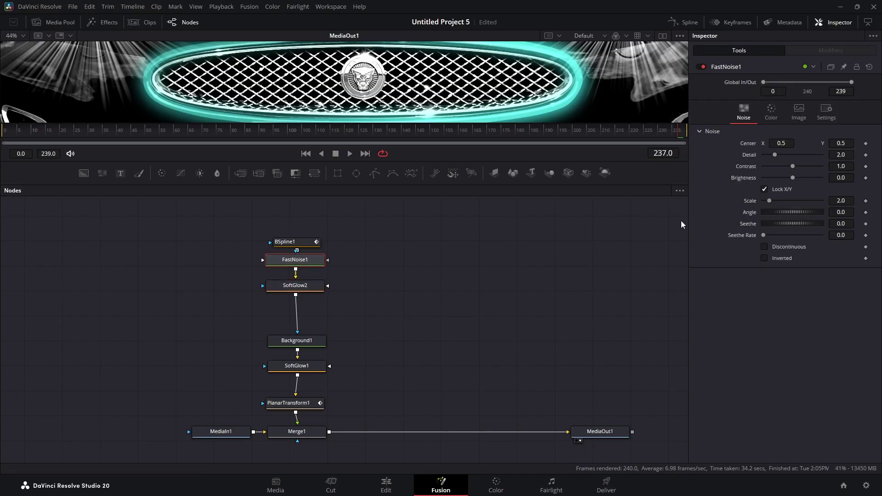
{"action": "left_click_drag", "start_coordinate": [775, 155], "coordinate": [793, 168]}
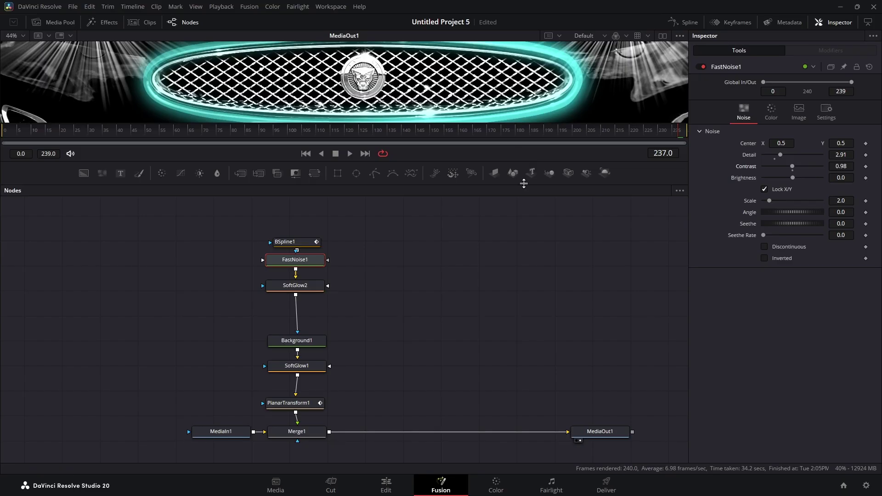
{"action": "left_click_drag", "start_coordinate": [525, 184], "coordinate": [539, 288]}
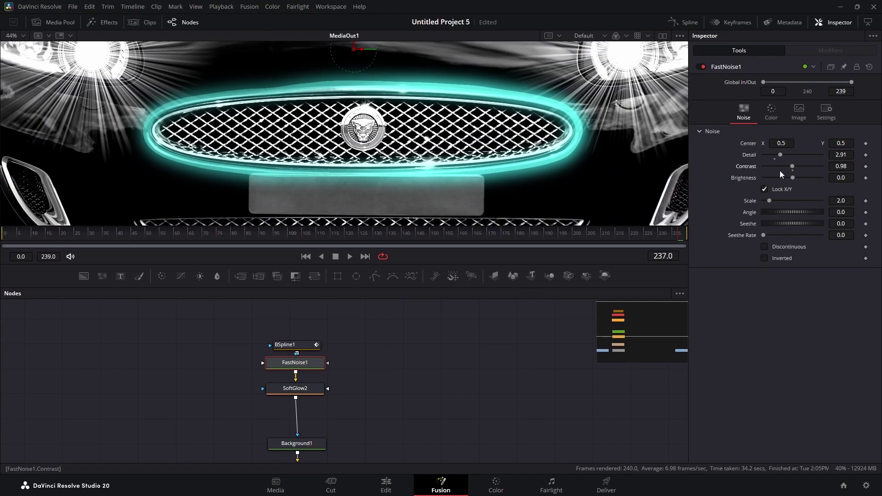
{"action": "mouse_move", "coordinate": [794, 169]}
{"action": "left_mouse_down"}
{"action": "mouse_move", "coordinate": [754, 175]}
{"action": "mouse_move", "coordinate": [808, 171]}
{"action": "mouse_move", "coordinate": [779, 181]}
{"action": "mouse_move", "coordinate": [804, 177]}
{"action": "mouse_move", "coordinate": [783, 169]}
{"action": "mouse_move", "coordinate": [804, 169]}
{"action": "mouse_move", "coordinate": [768, 158]}
{"action": "mouse_move", "coordinate": [798, 167]}
{"action": "left_mouse_up"}
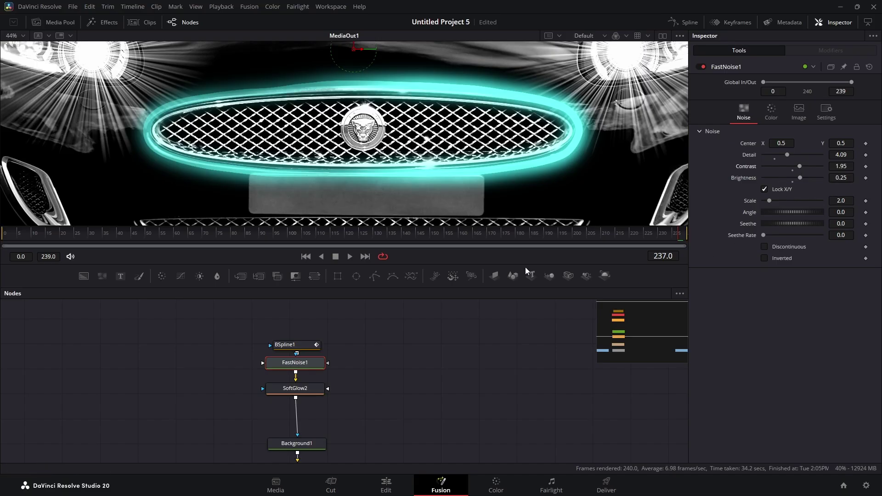
{"action": "left_click", "coordinate": [306, 391]}
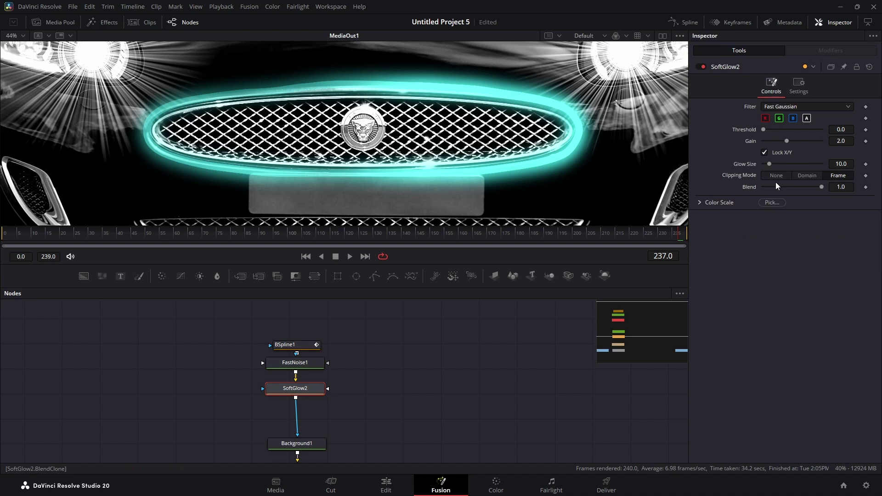
{"action": "left_click_drag", "start_coordinate": [787, 141], "coordinate": [781, 141]}
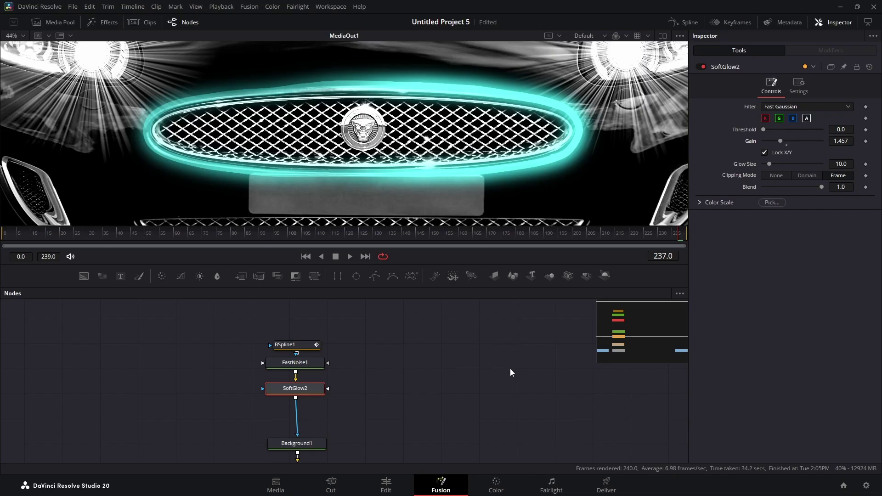
Play the Edit page timeline from the start twice to review the grille glow animation, returning to 01:00:00:00
{"action": "left_click", "coordinate": [386, 484]}
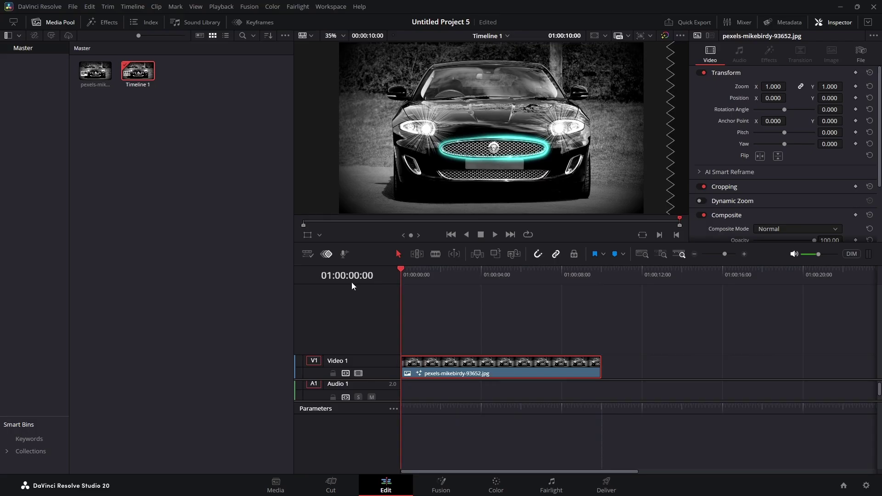
{"action": "left_click", "coordinate": [495, 235]}
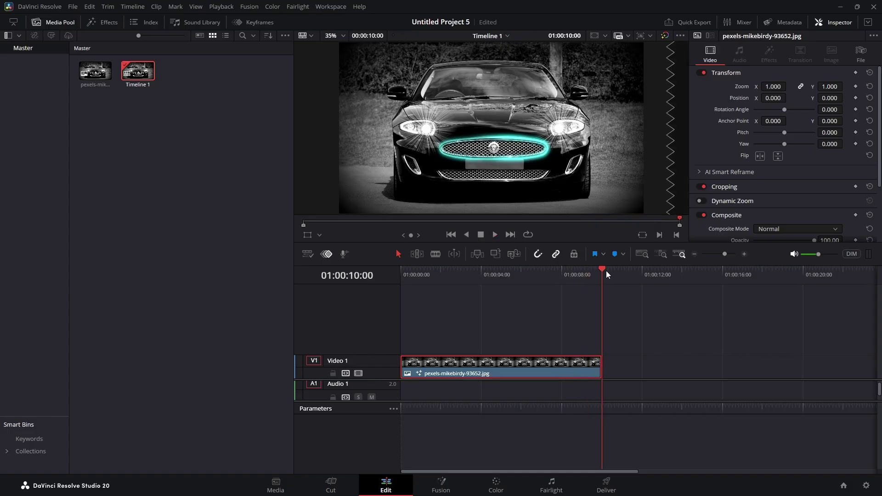
{"action": "left_click_drag", "start_coordinate": [602, 269], "coordinate": [368, 282]}
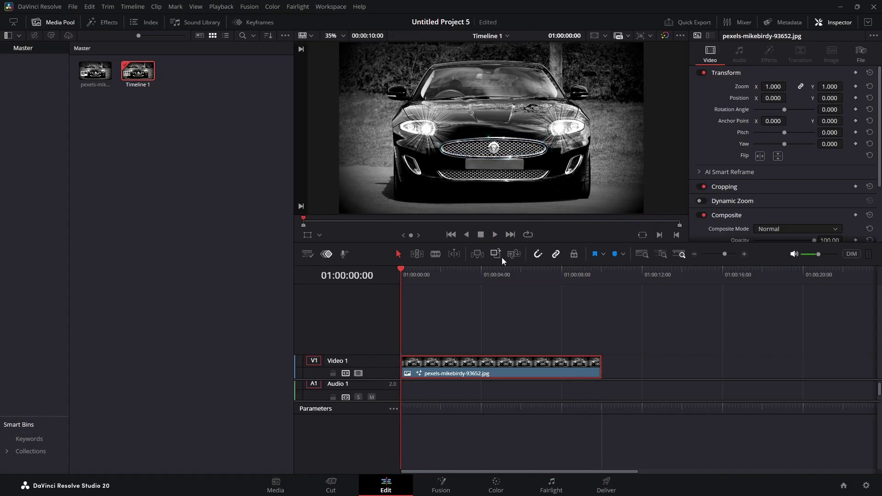
{"action": "left_click", "coordinate": [494, 235]}
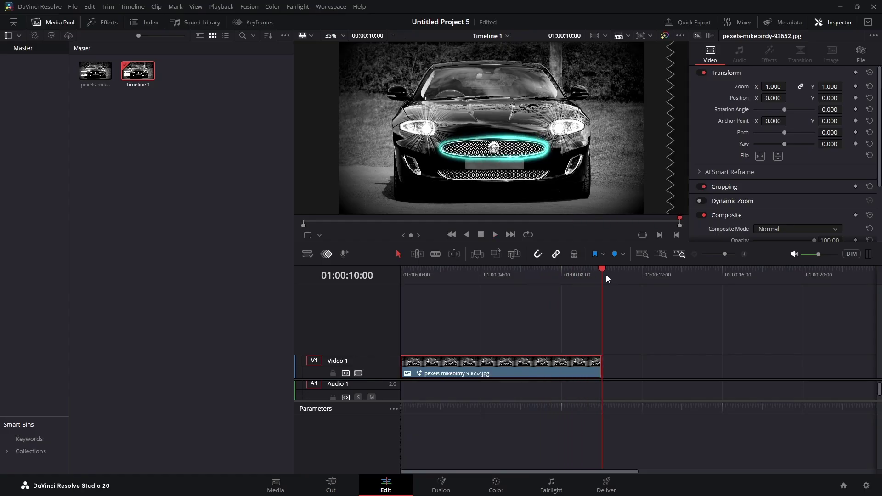
{"action": "left_click_drag", "start_coordinate": [600, 265], "coordinate": [592, 273]}
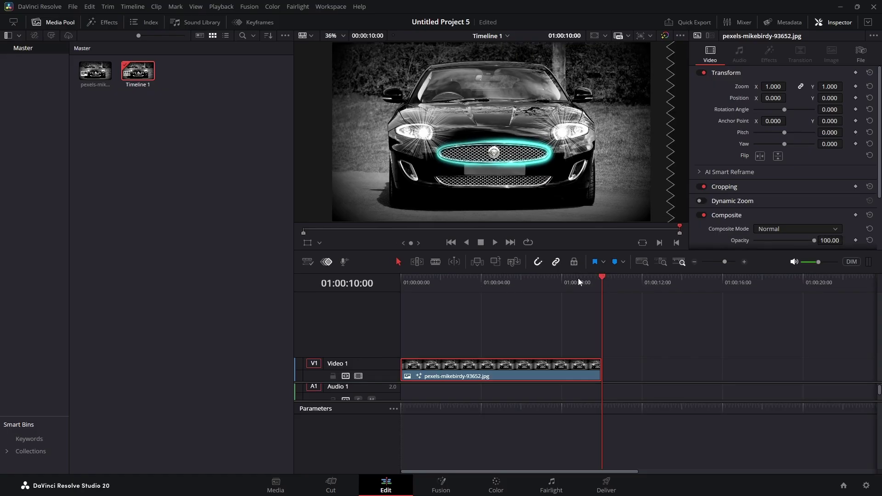
{"action": "left_click_drag", "start_coordinate": [602, 275], "coordinate": [402, 277]}
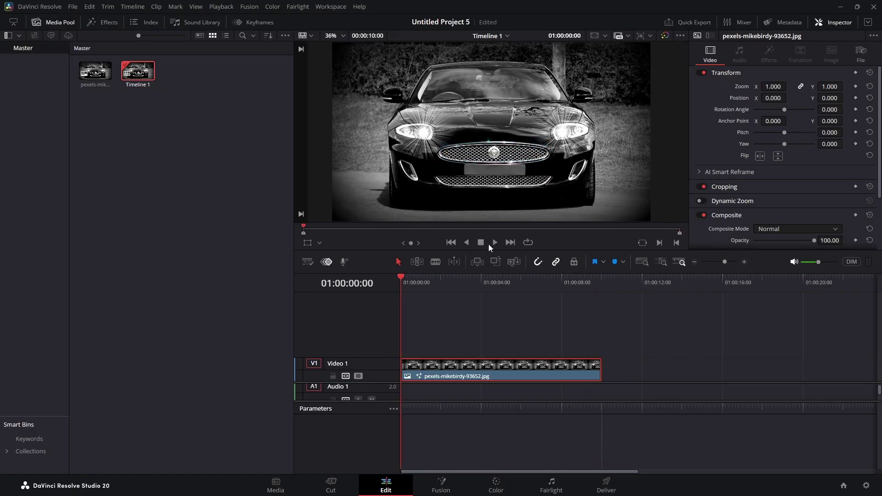